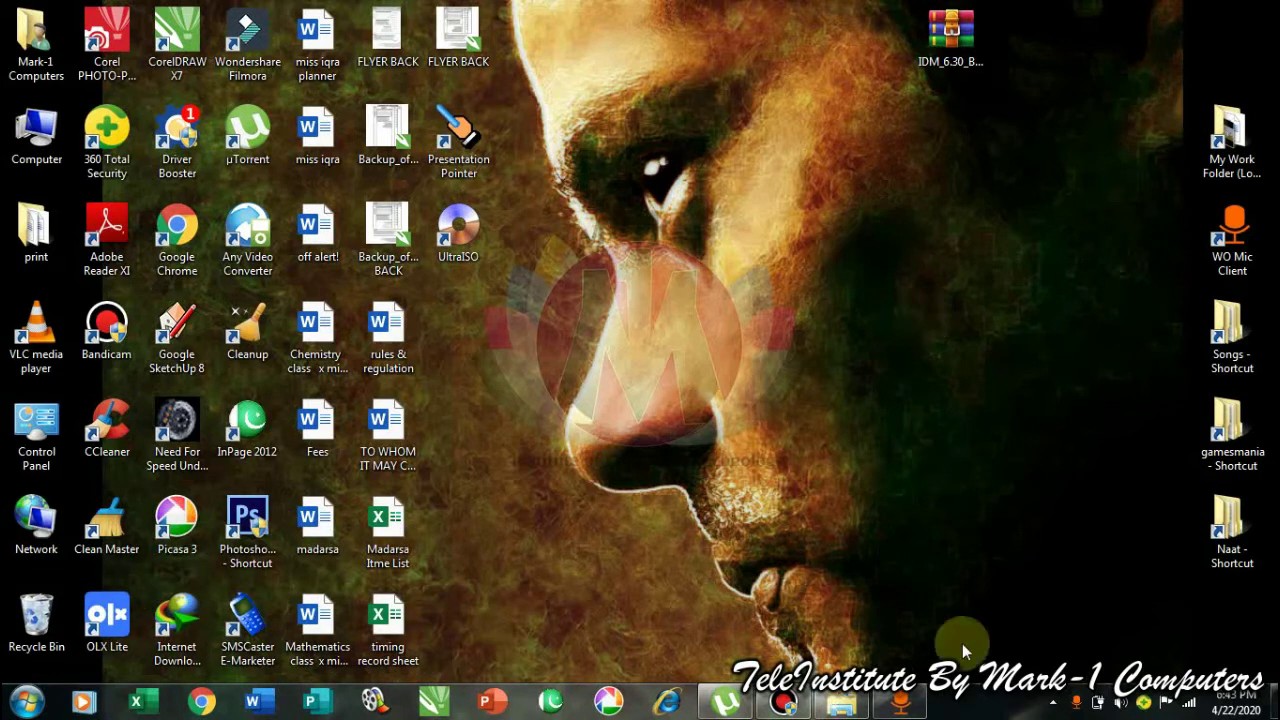
Refresh the desktop, open Internet Download Manager and maximize its window
right_click(797, 70)
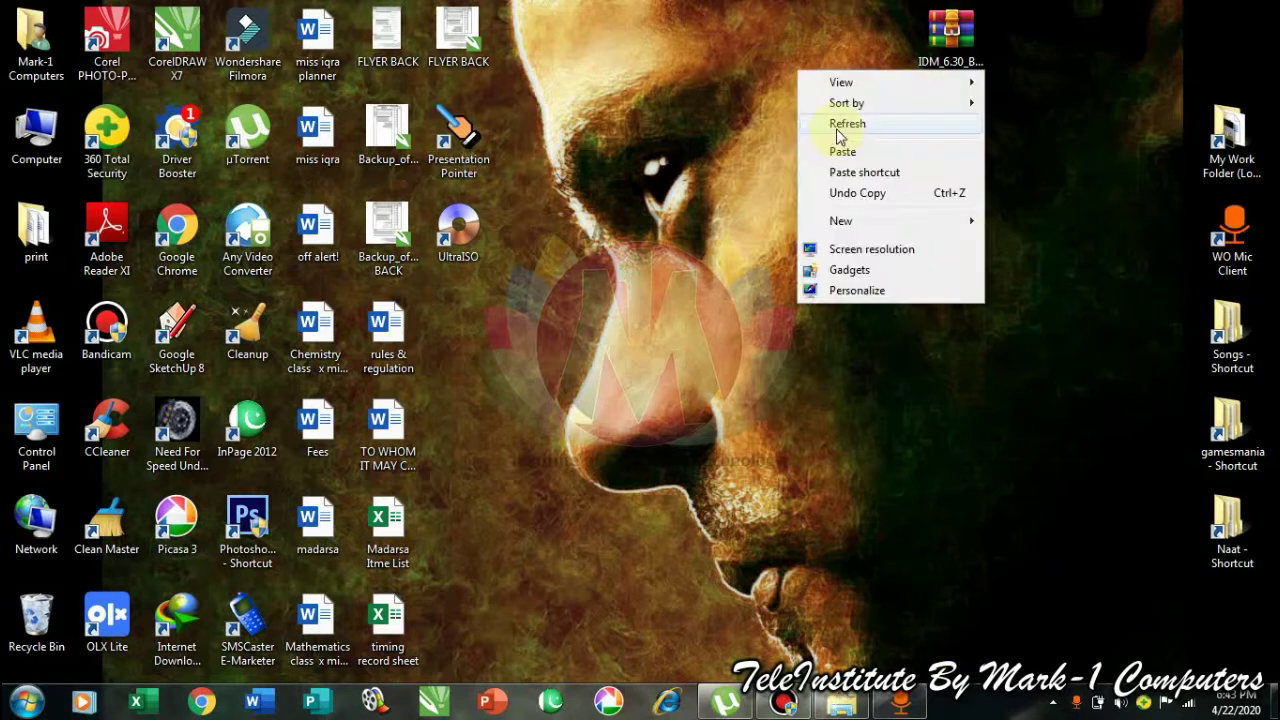
click(838, 126)
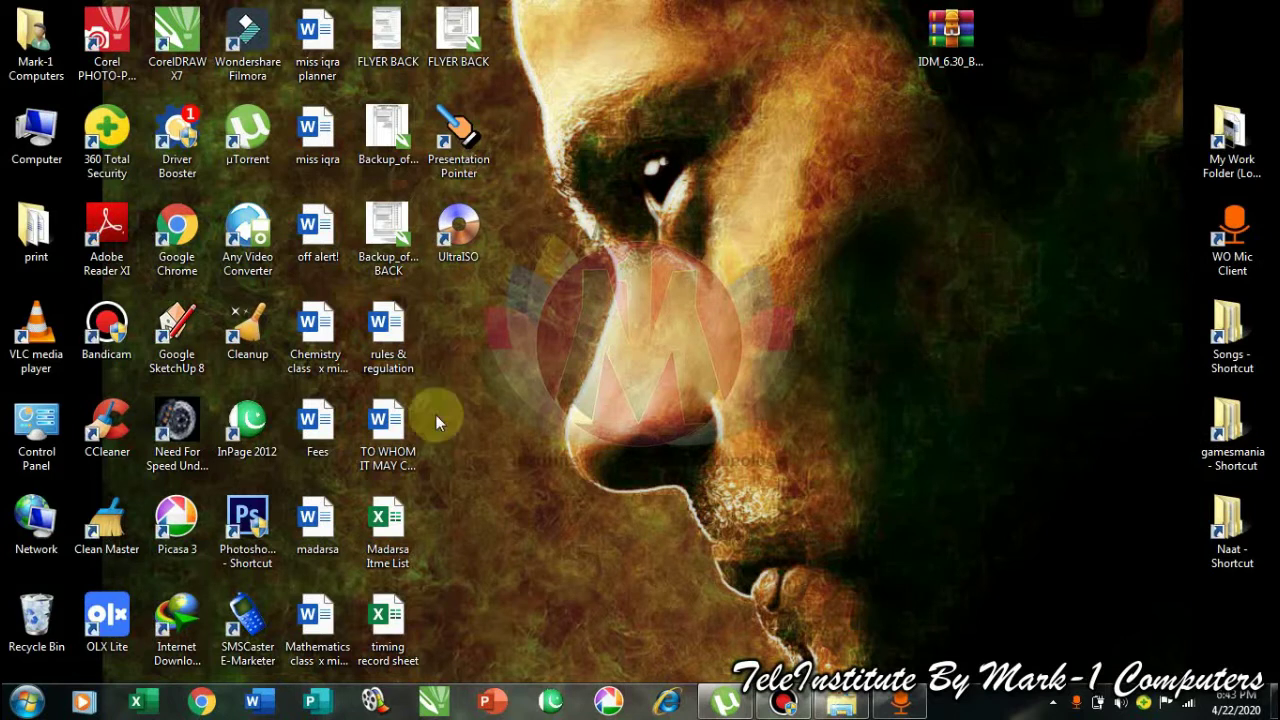
click(200, 628)
double_click(200, 628)
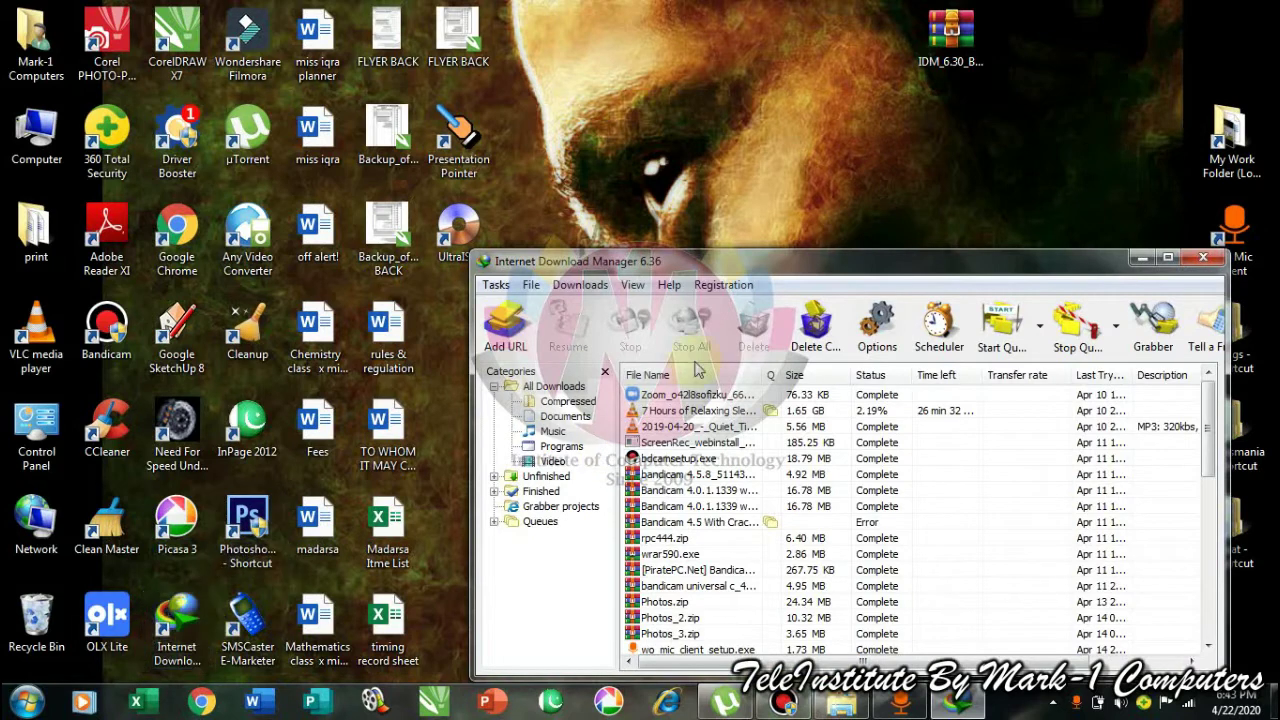
click(1168, 260)
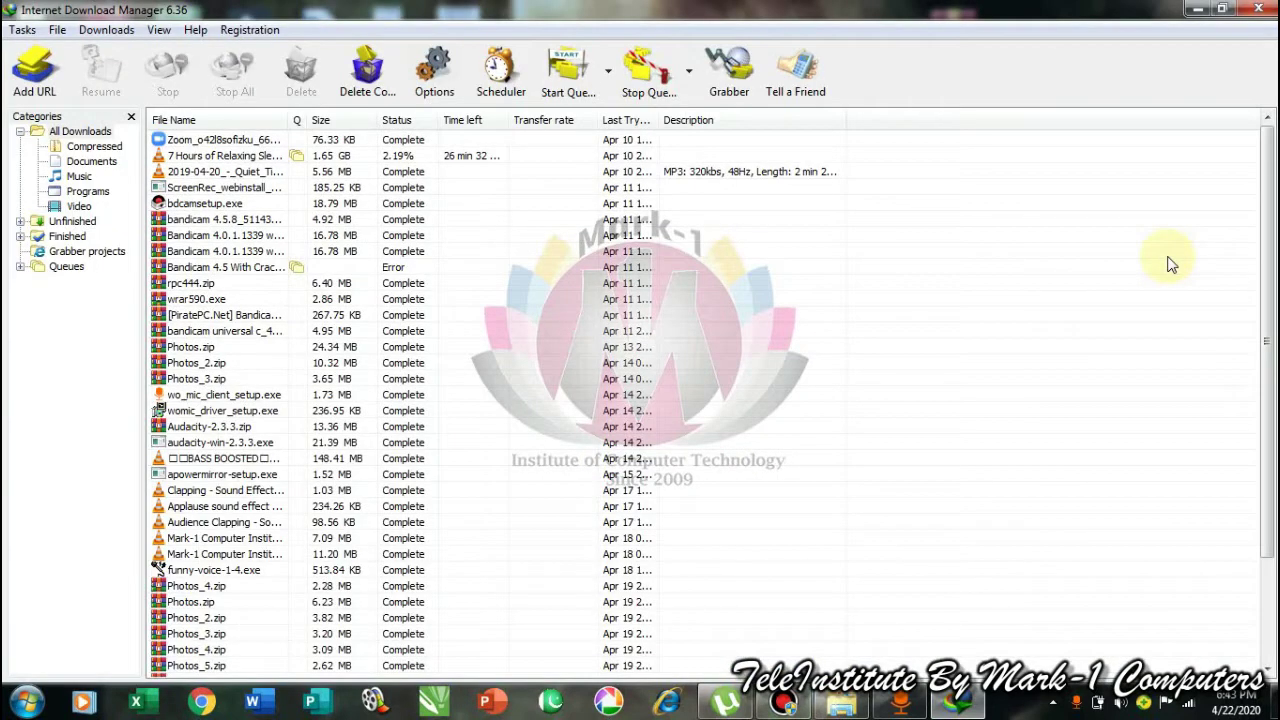
View the registration form of Internet Download Manager, dismiss it unfilled and close the program
click(257, 32)
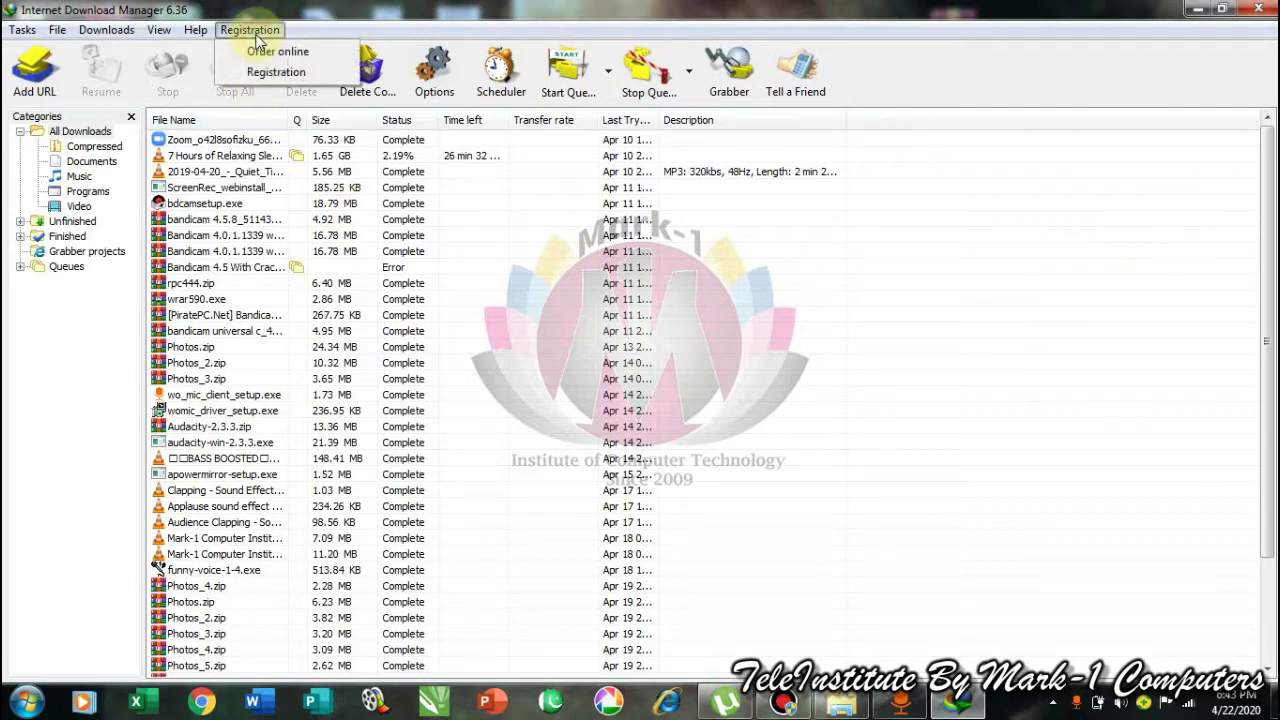
click(272, 76)
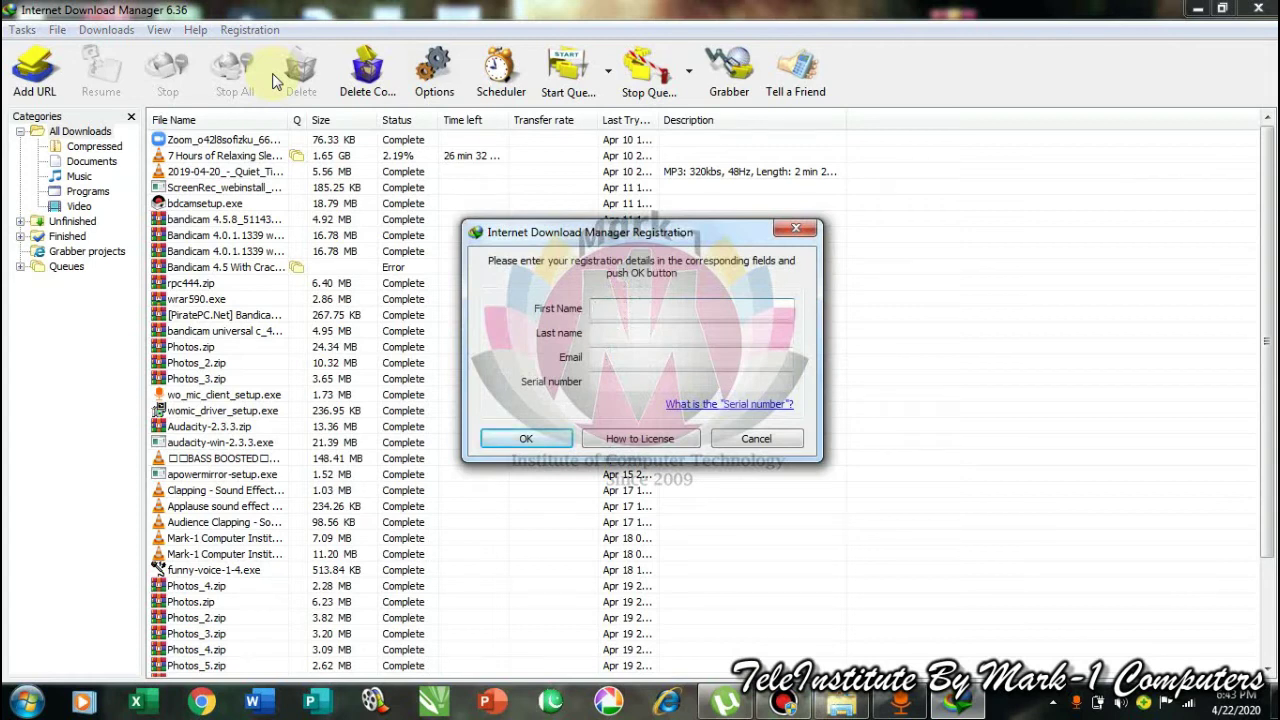
click(794, 236)
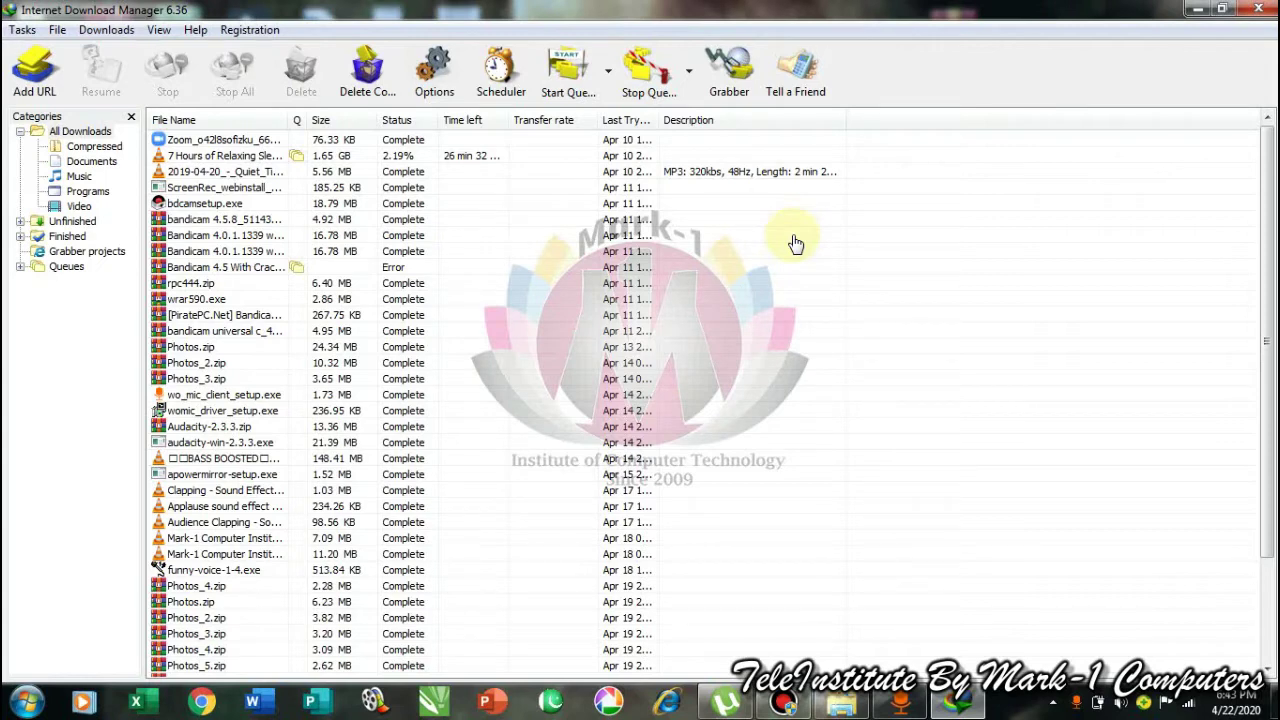
click(1260, 9)
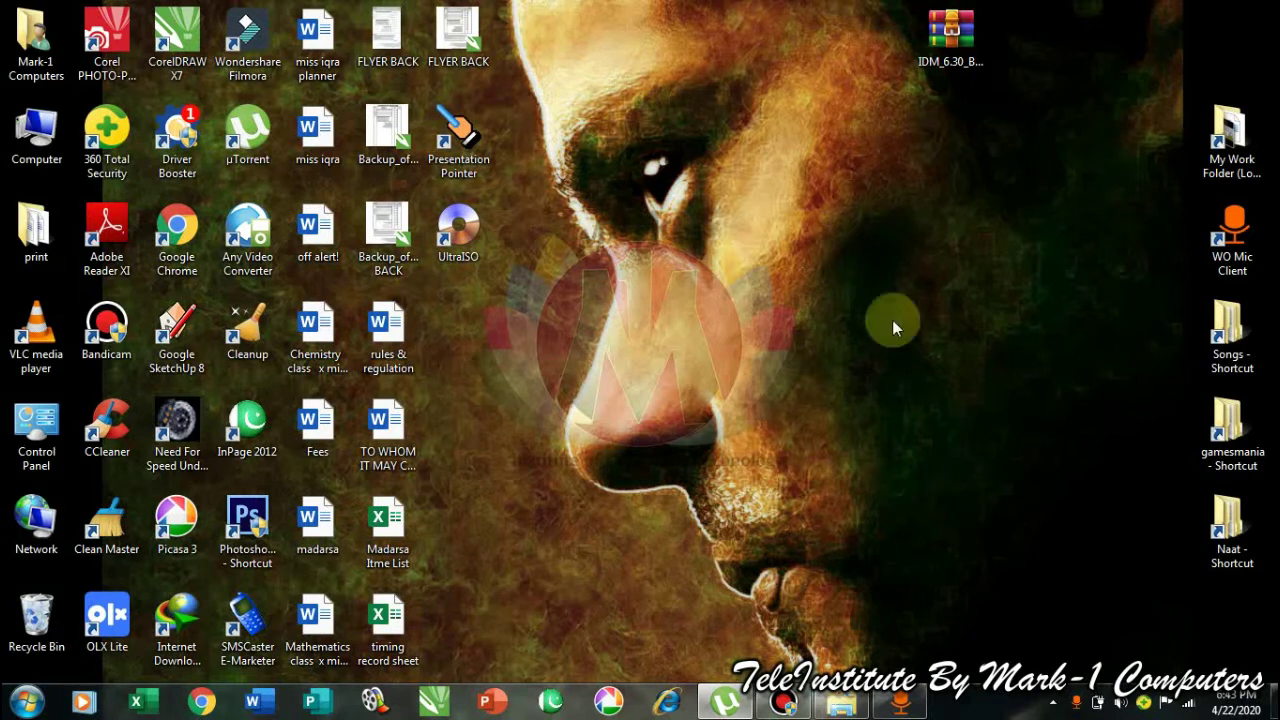
Open the IDM_6.30_Build_8 archive from the desktop and show the contents of its IDM 6.30 Build 8 folder
right_click(917, 232)
click(920, 263)
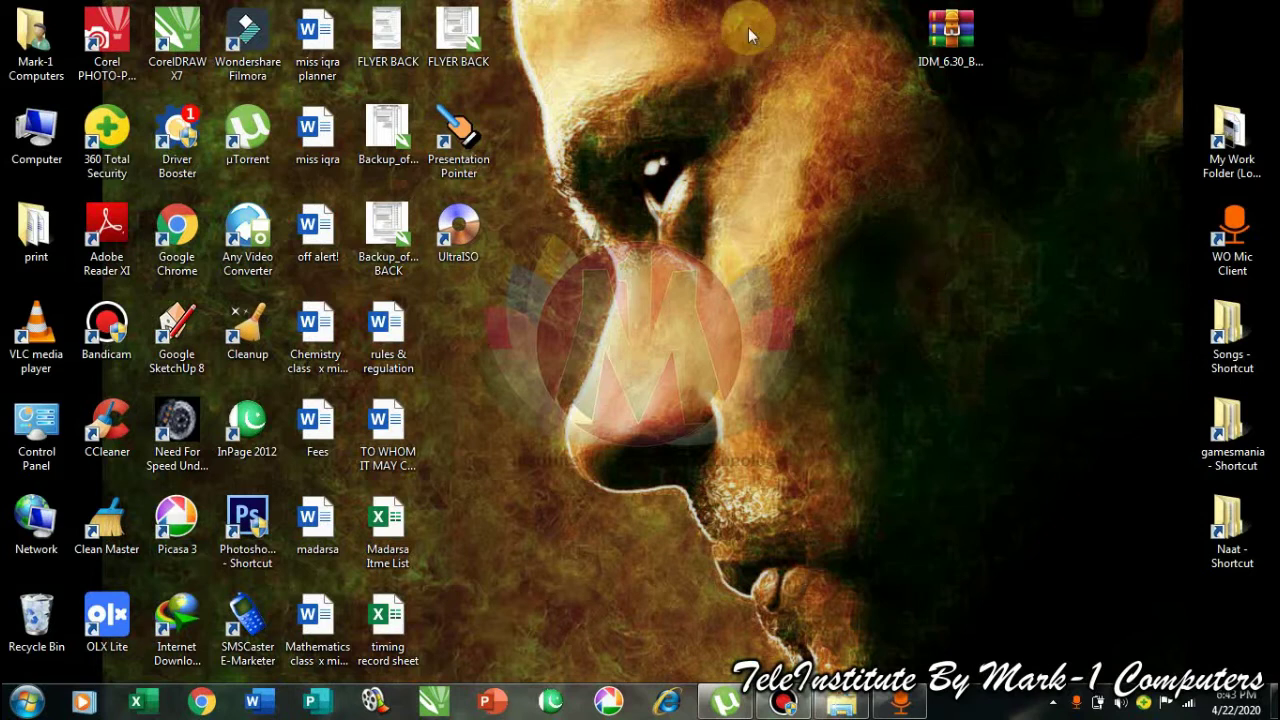
click(945, 42)
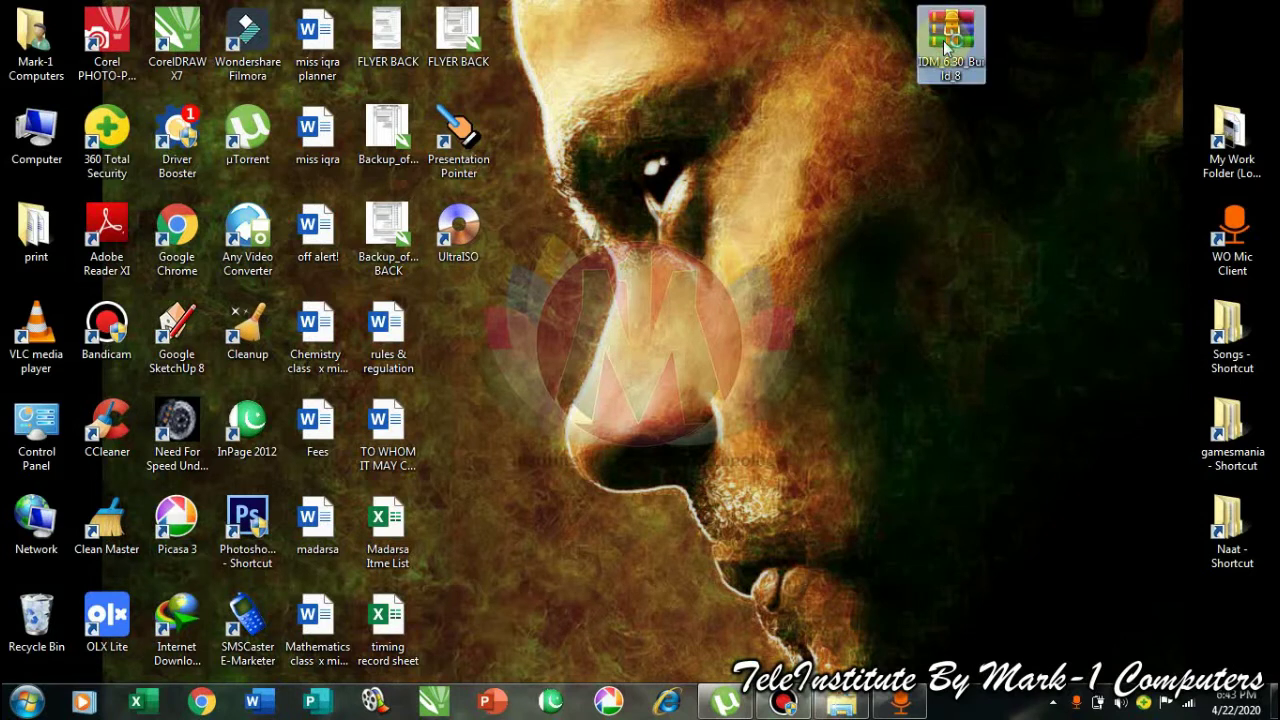
double_click(945, 42)
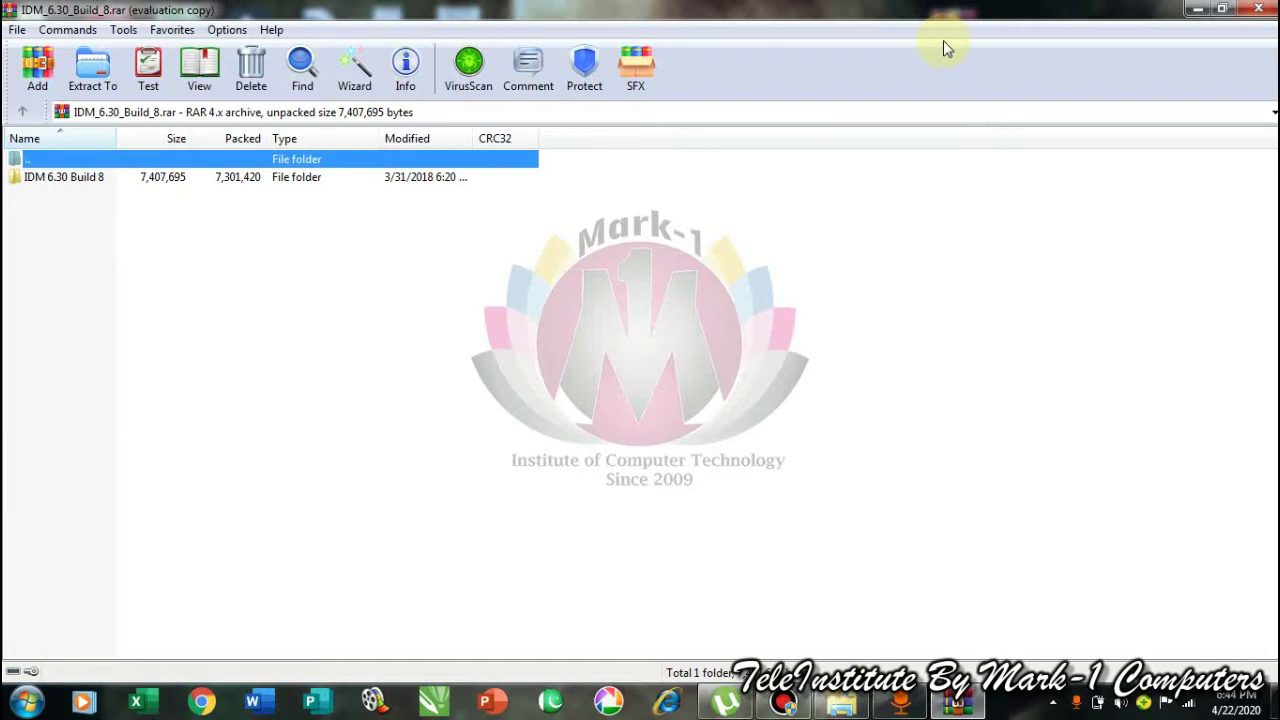
double_click(72, 188)
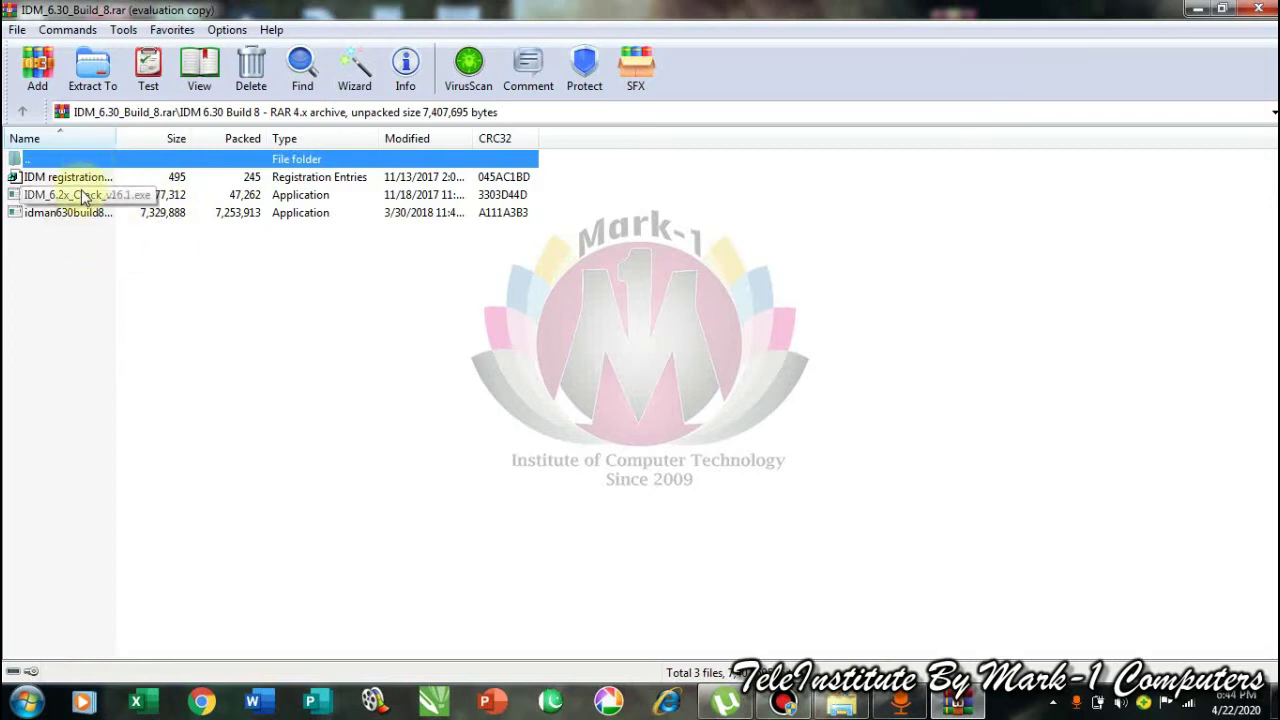
Minimize the archive window, reopen Internet Download Manager to view its registration options, and minimize it
click(1198, 8)
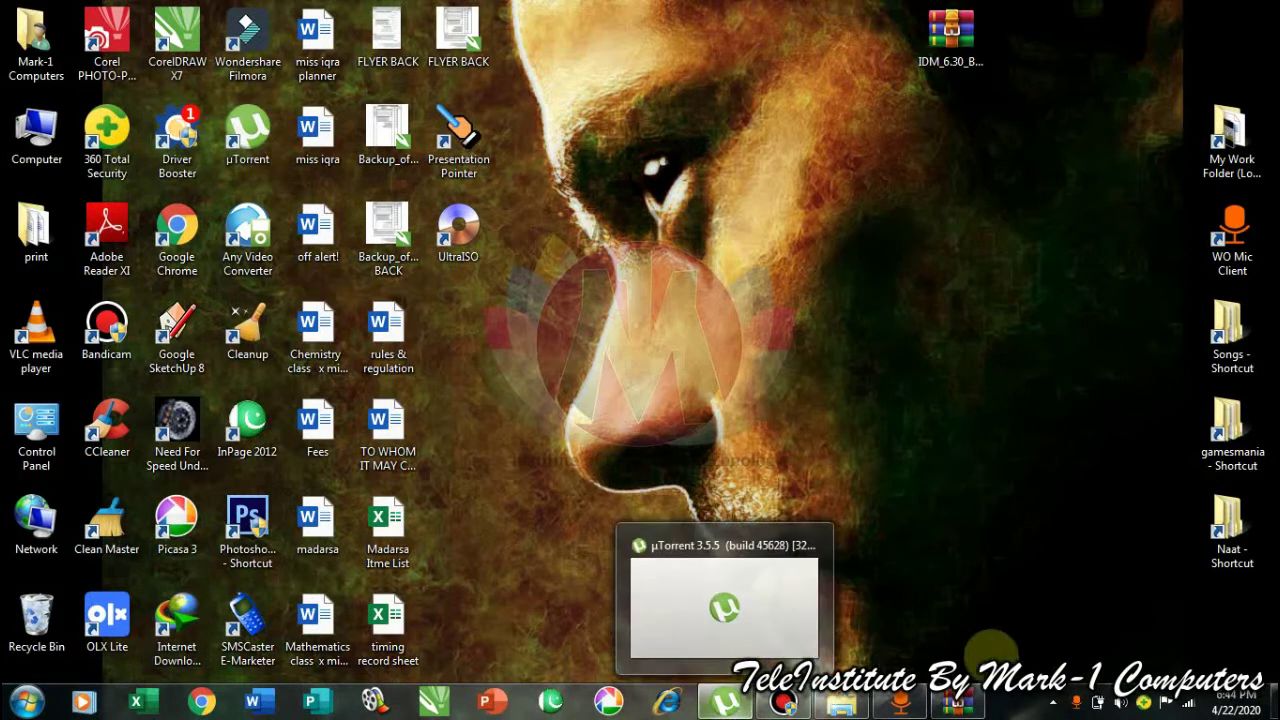
click(957, 710)
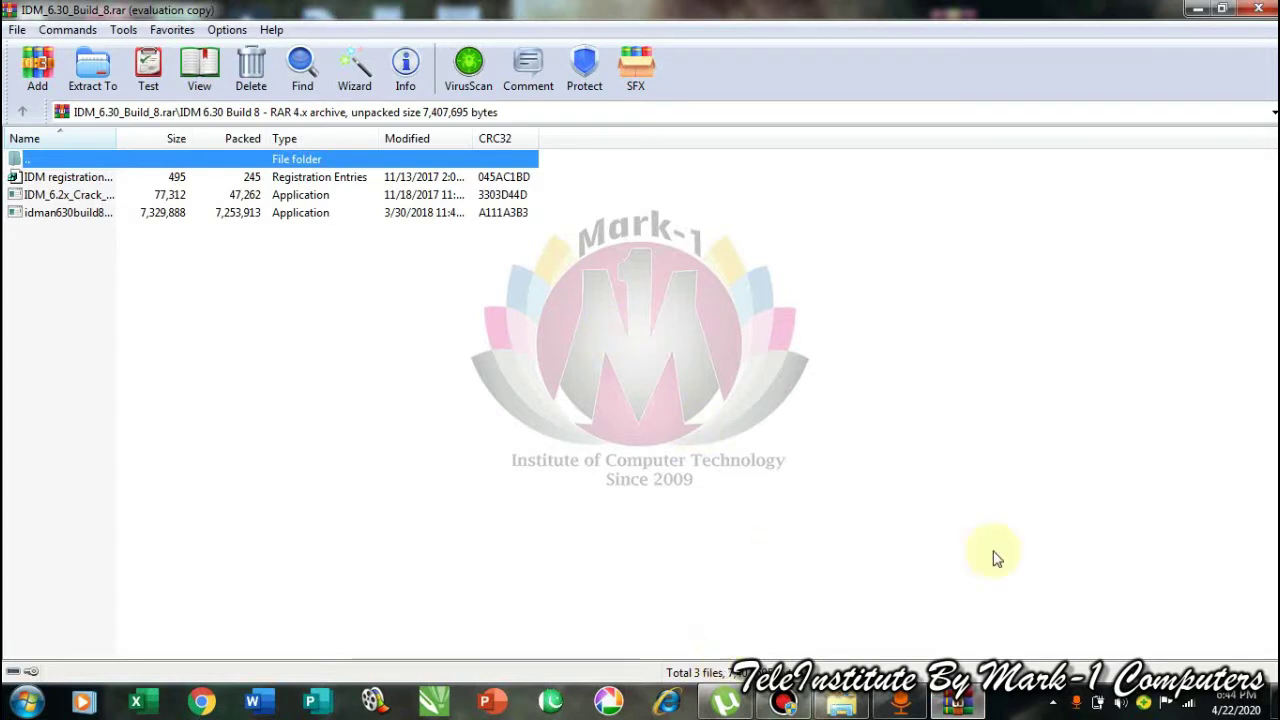
click(1196, 12)
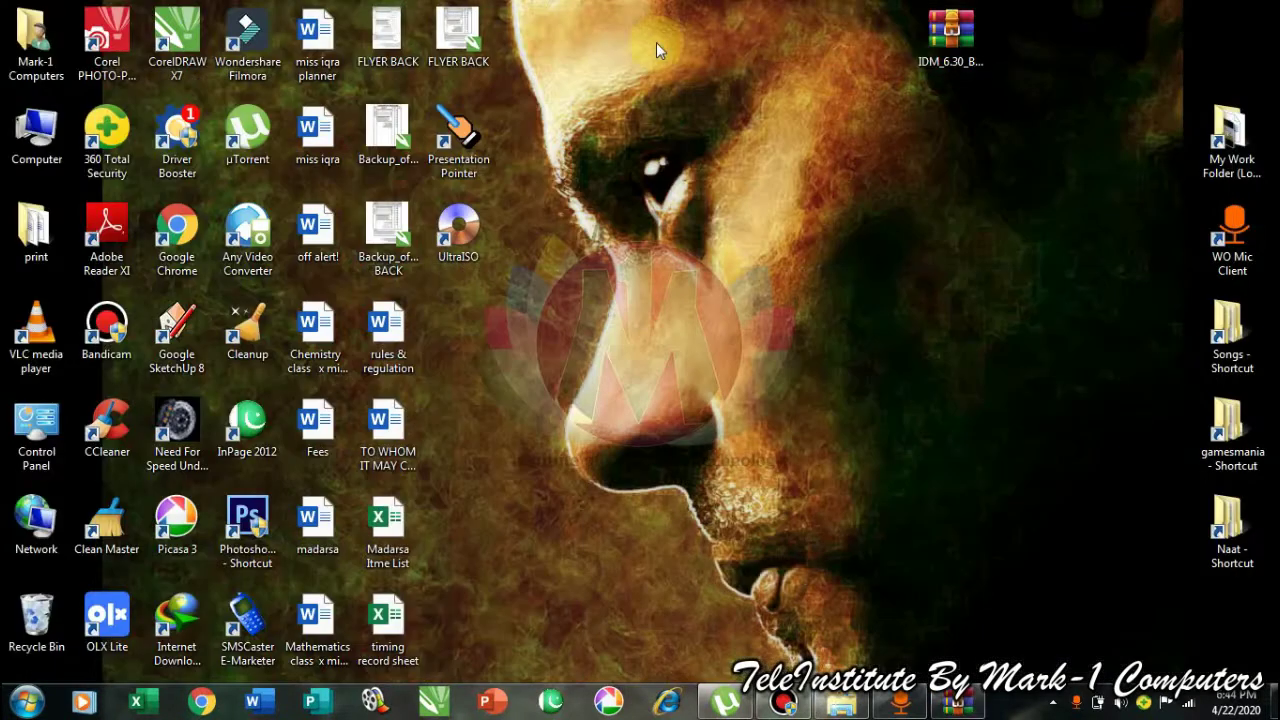
double_click(177, 620)
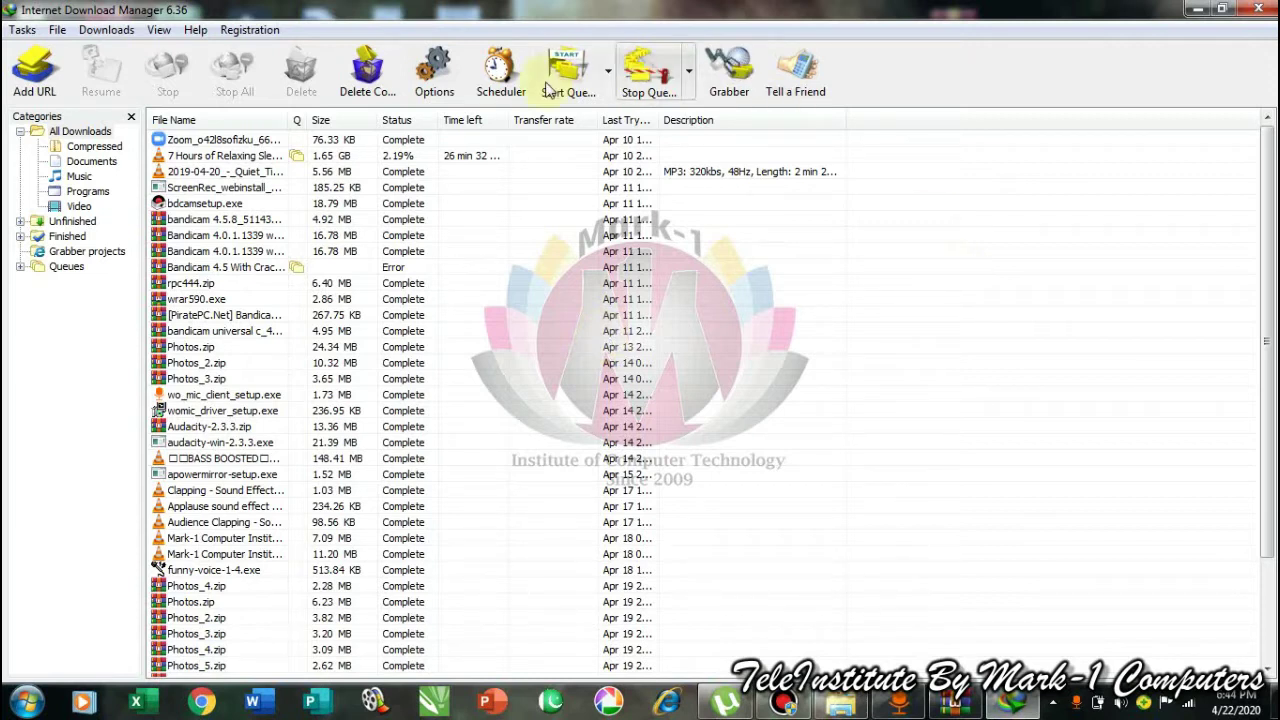
click(249, 32)
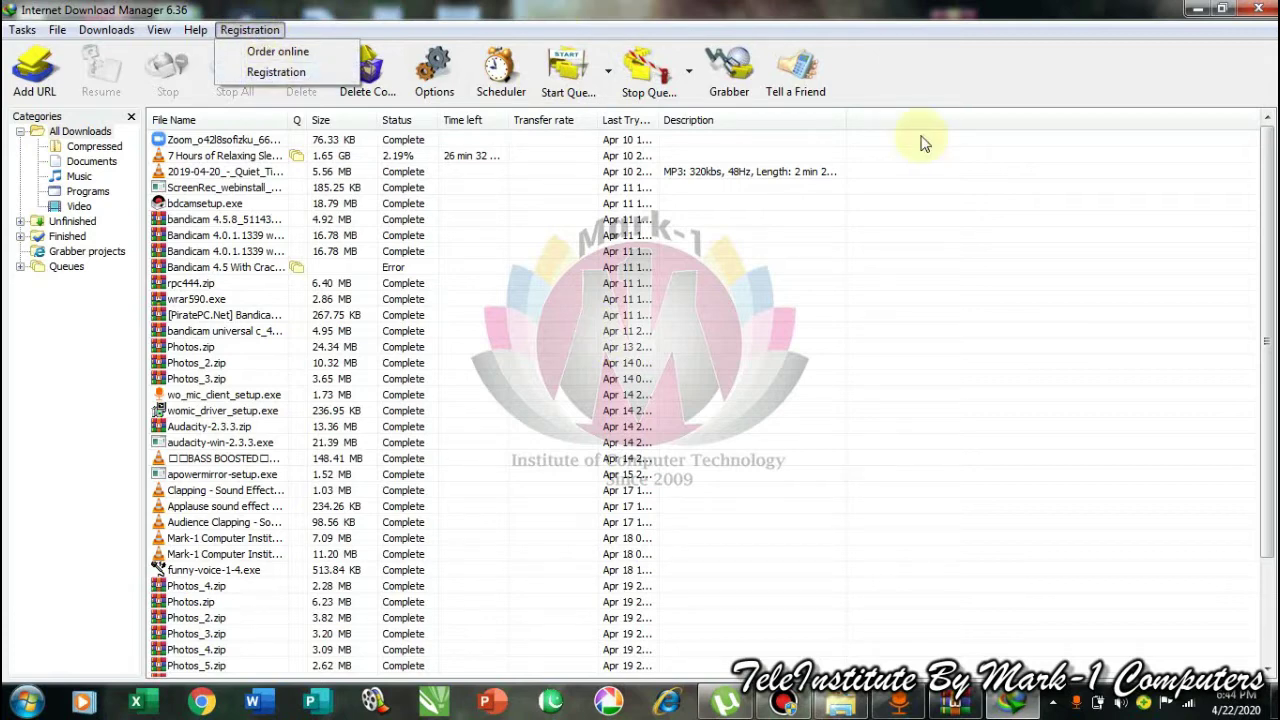
click(1203, 14)
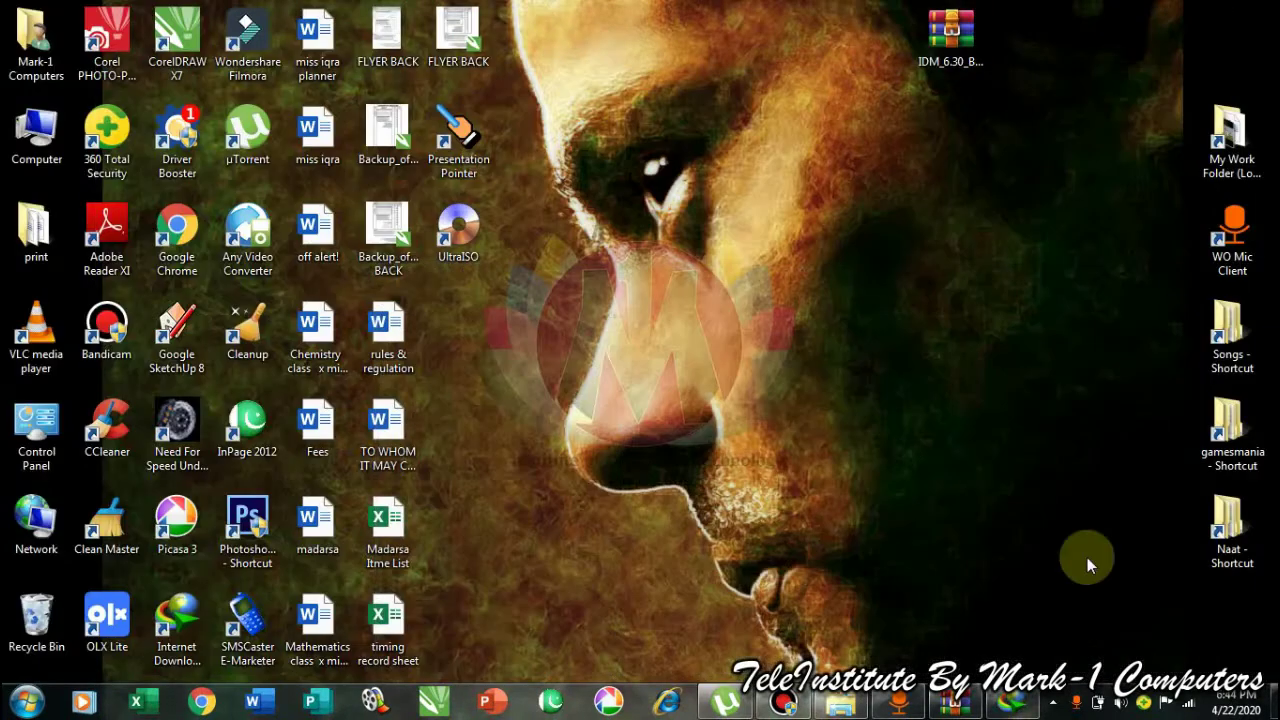
Return to the archive, run the IDM_6.2x_Crack application and start Crack IDM with the update checker disabled
click(955, 702)
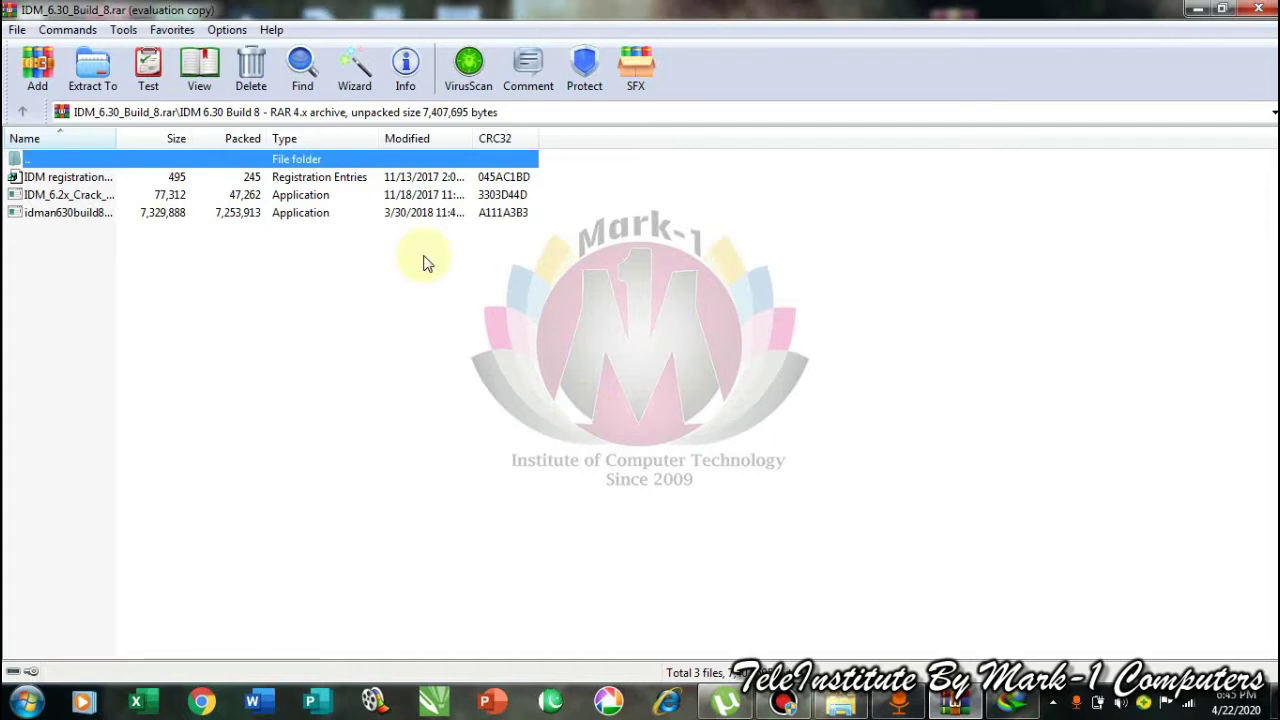
double_click(86, 195)
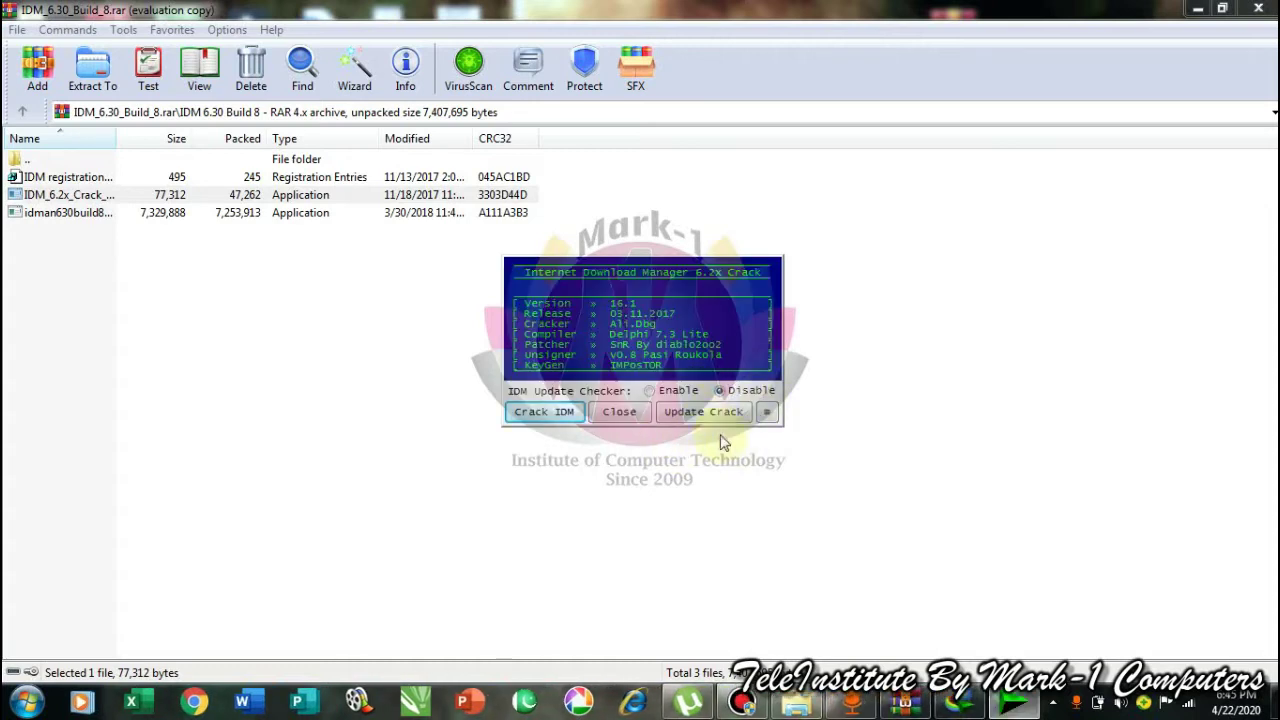
click(705, 419)
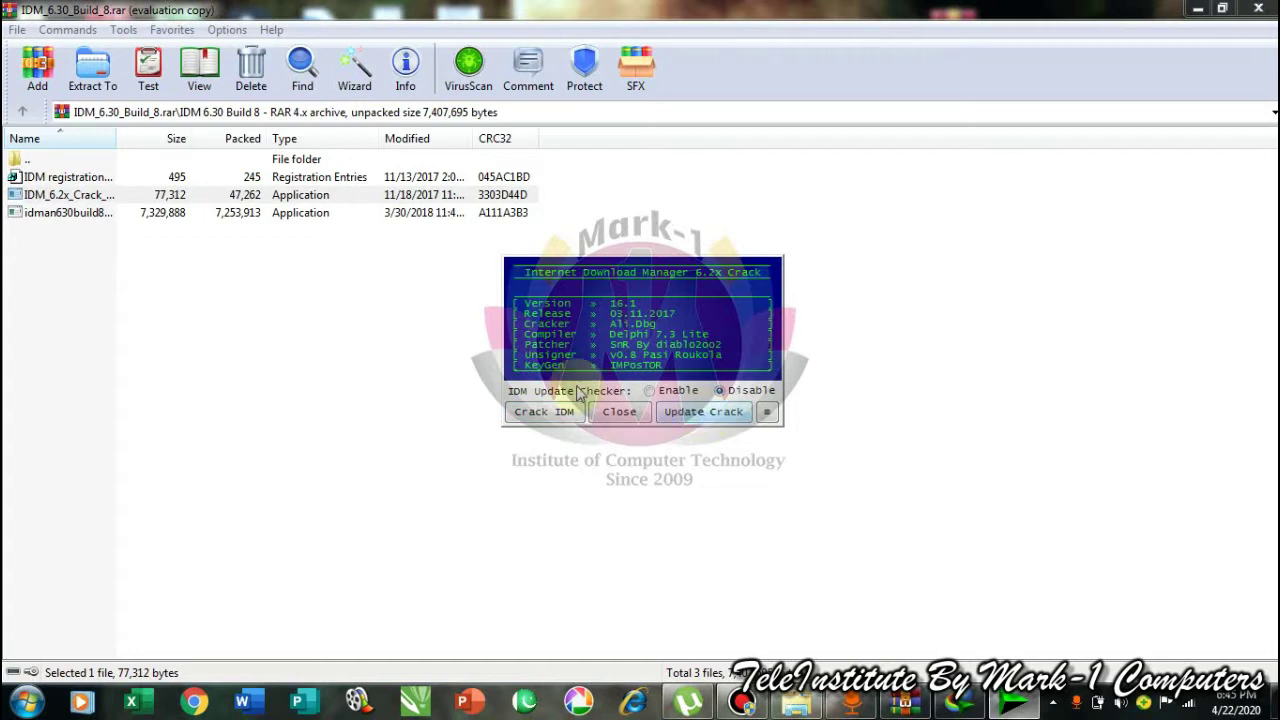
click(543, 415)
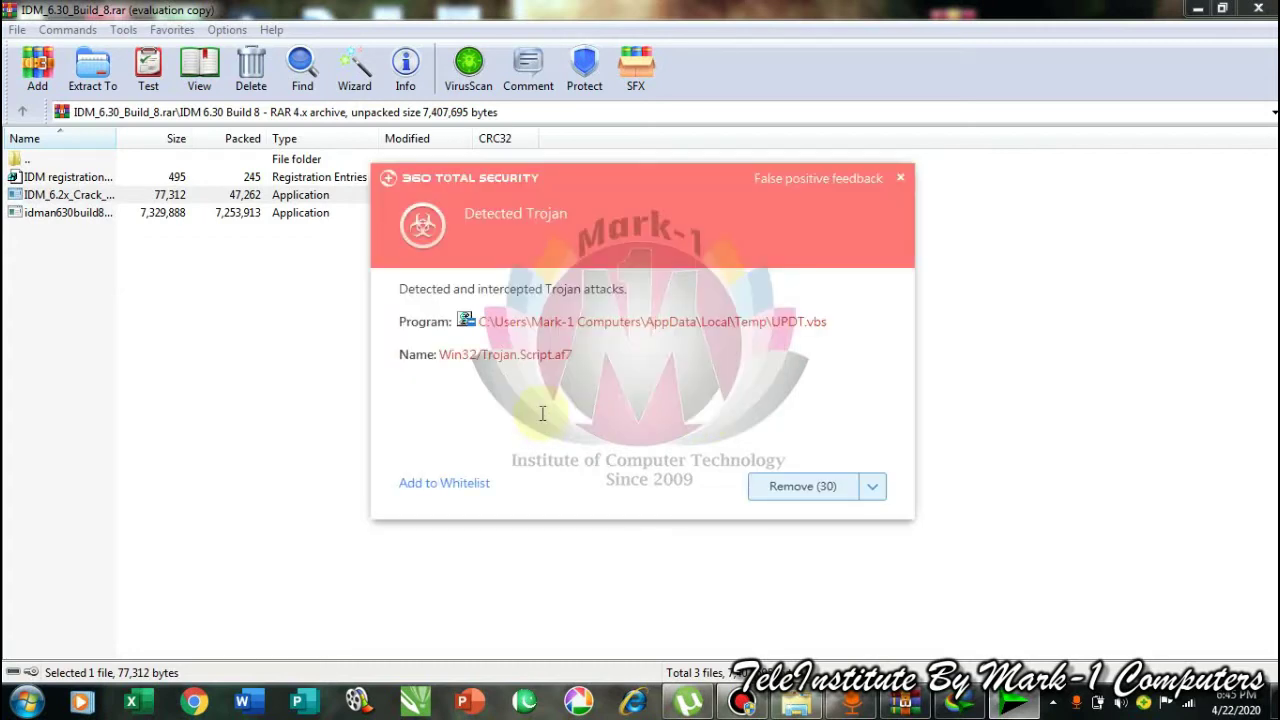
Postpone the removal of UPDT.vbs in the 360 Total Security Trojan alert and finish the crack tool
click(870, 487)
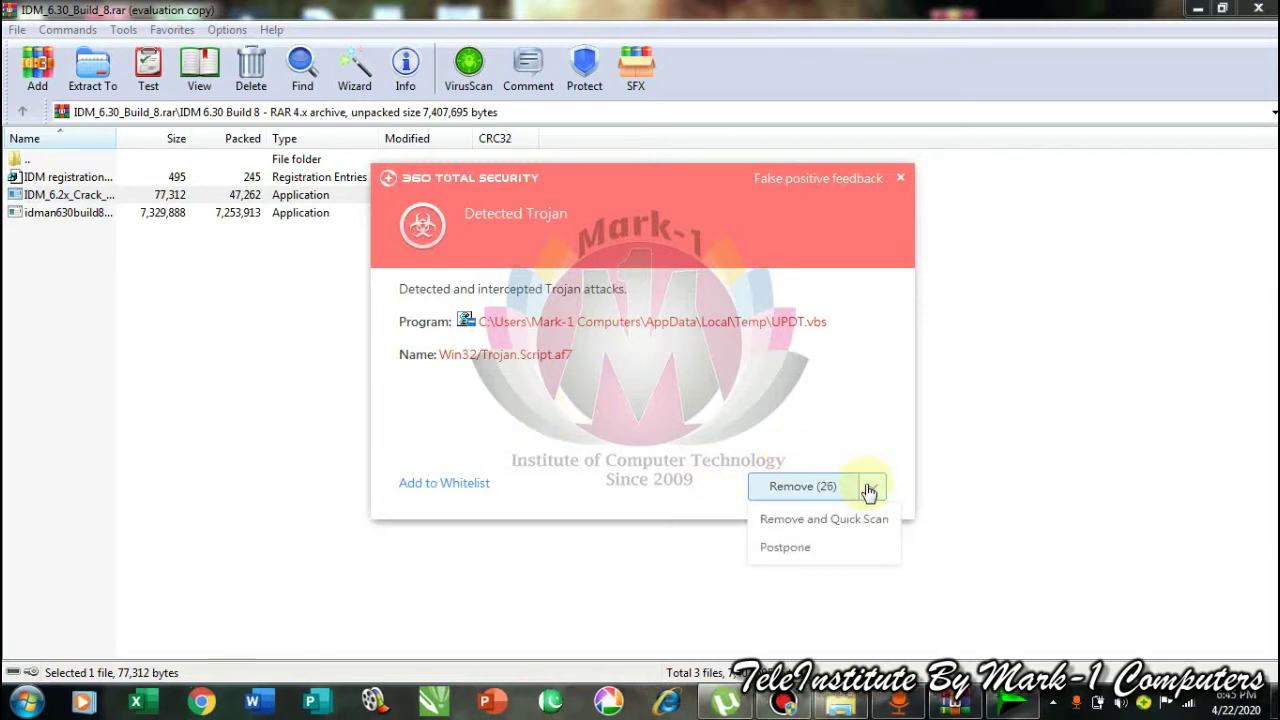
click(787, 548)
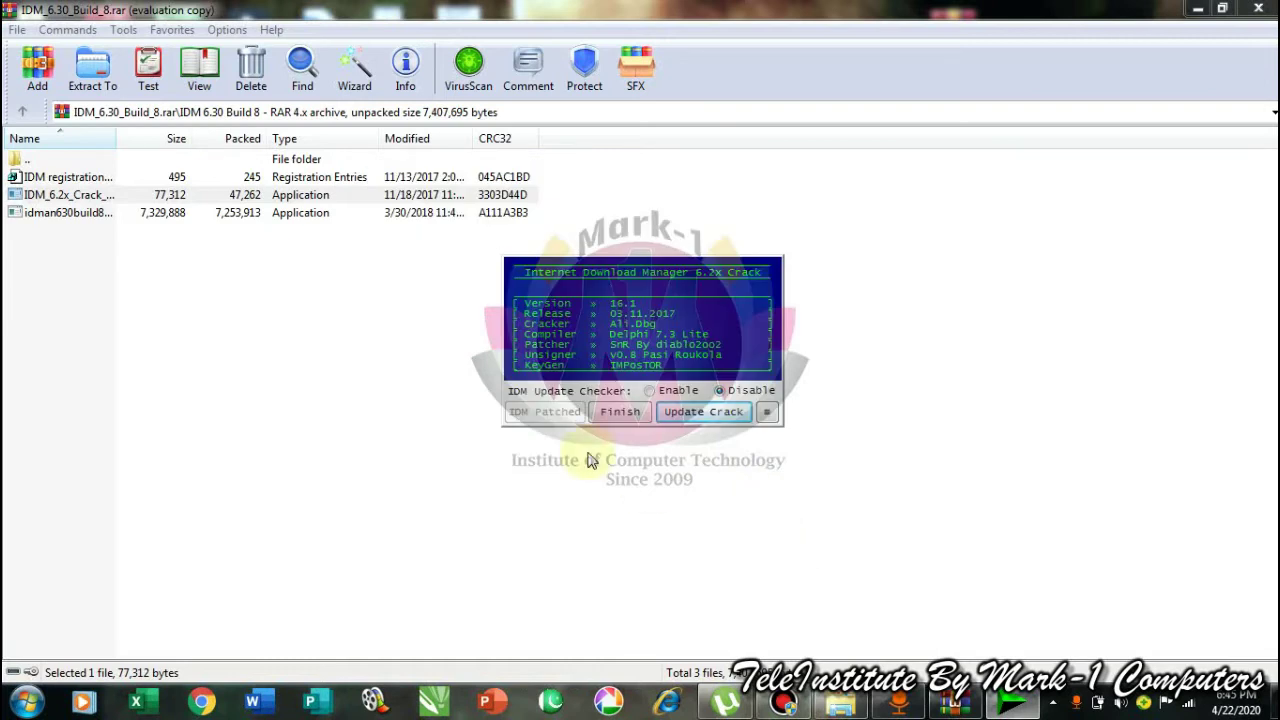
click(616, 414)
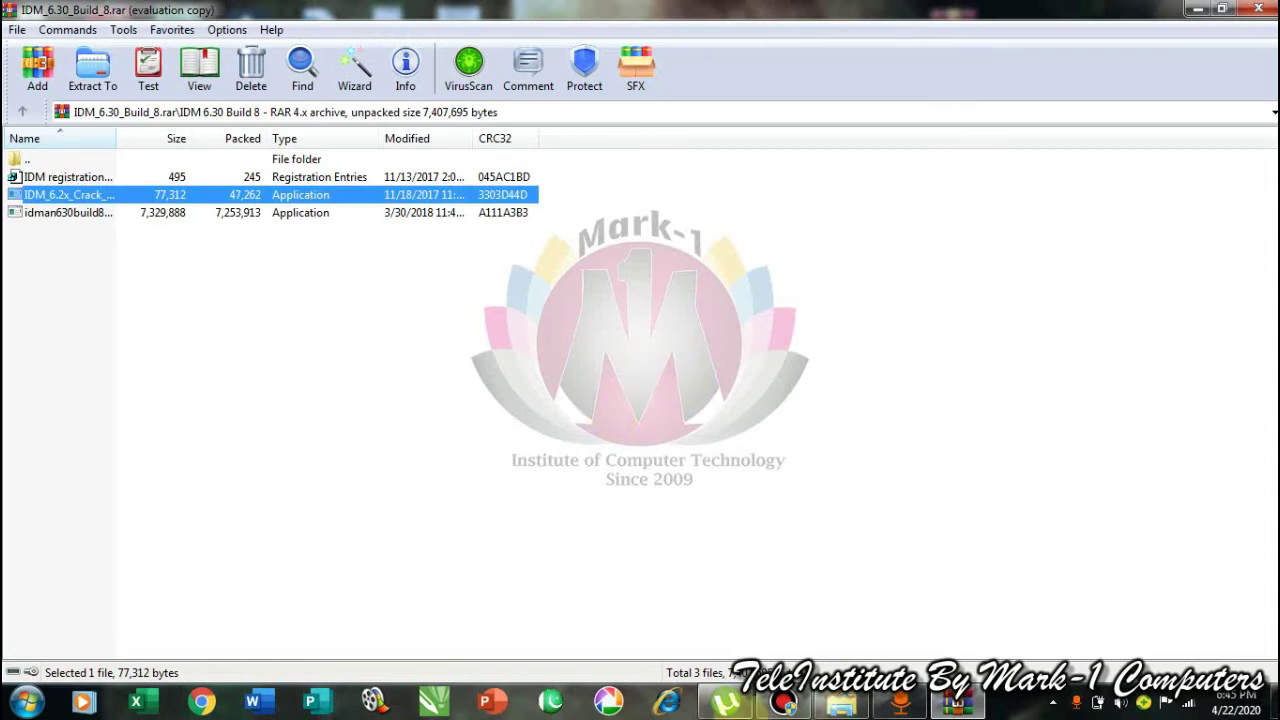
Minimize the archive, reopen Internet Download Manager to check whether the Registration option is available, and close the program
click(1197, 9)
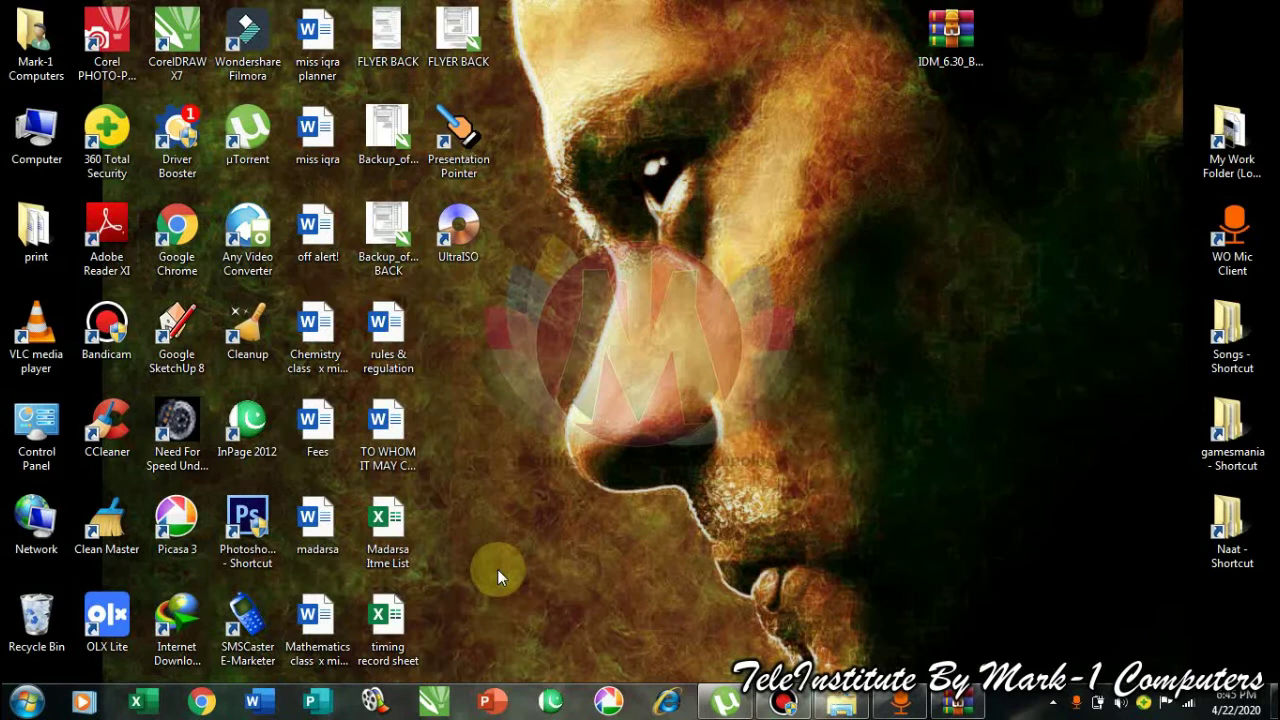
double_click(186, 627)
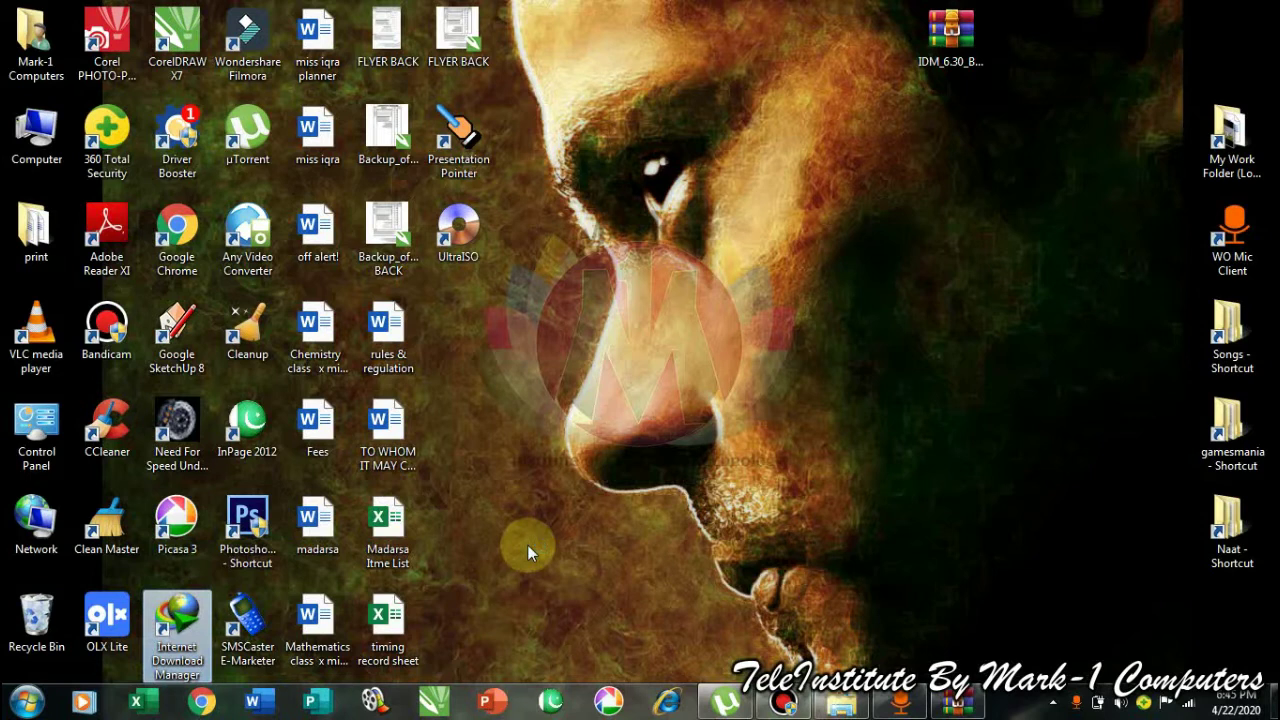
double_click(184, 601)
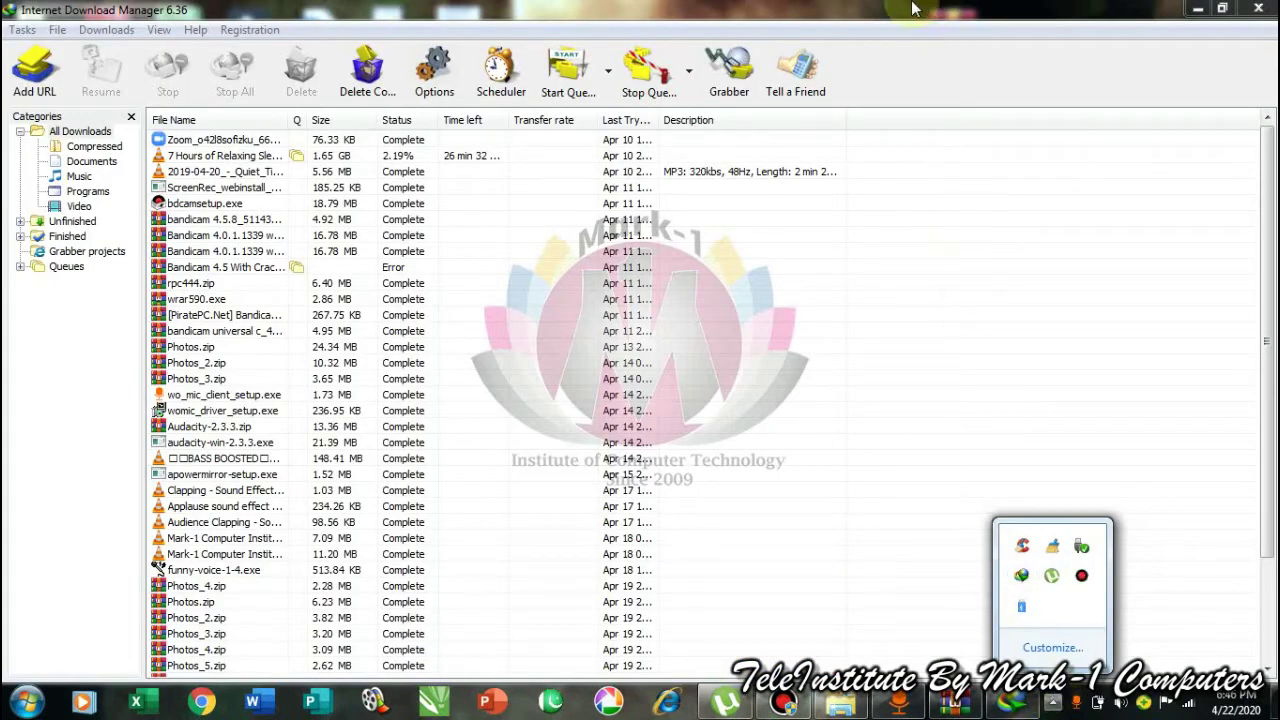
click(915, 10)
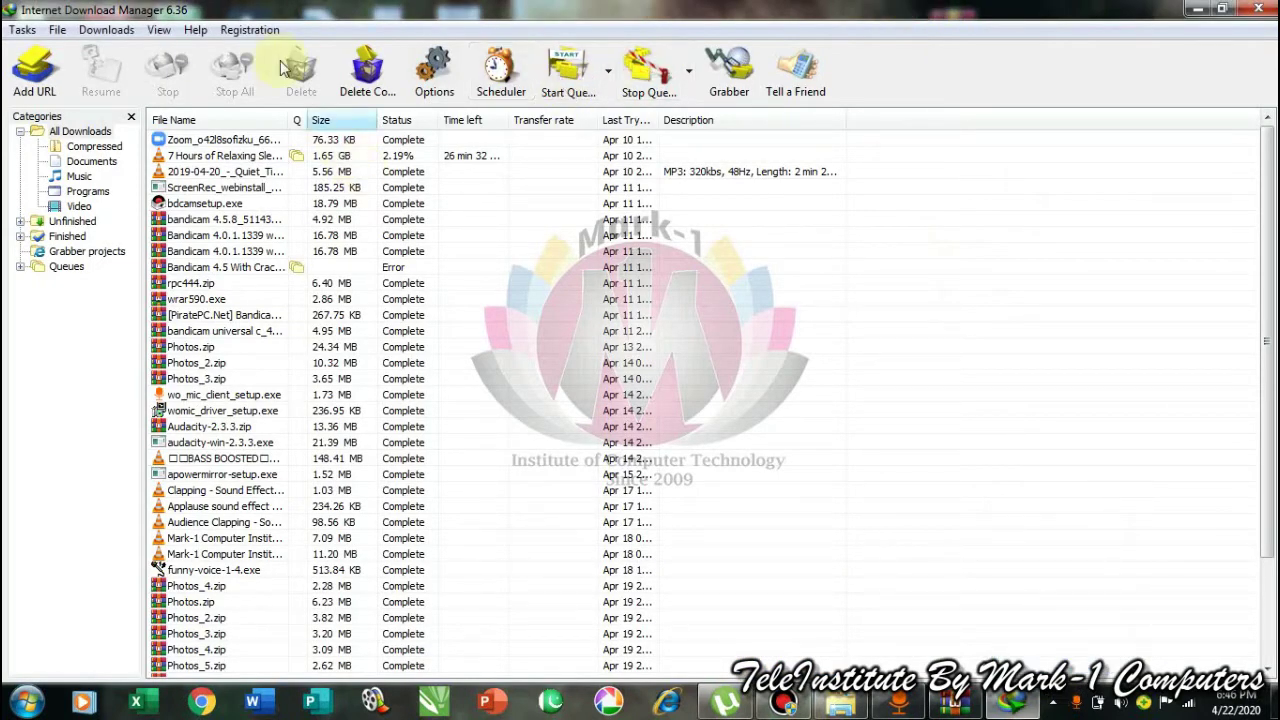
click(245, 31)
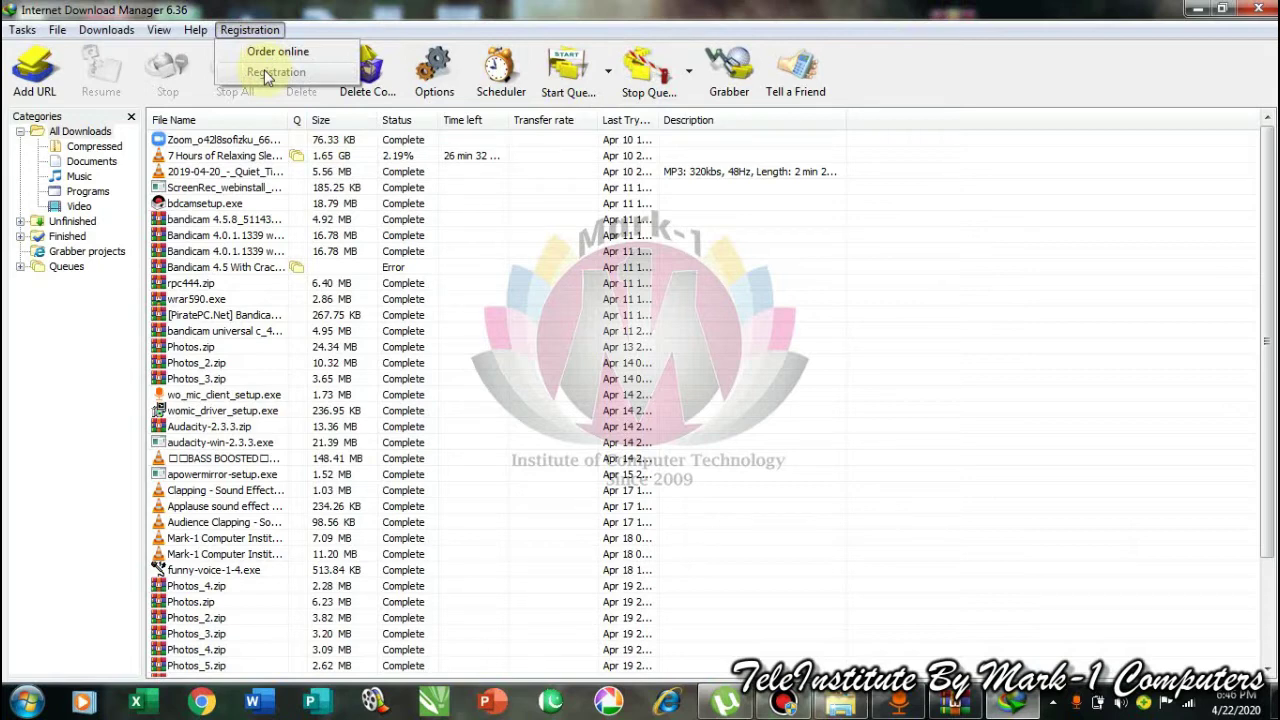
click(1262, 12)
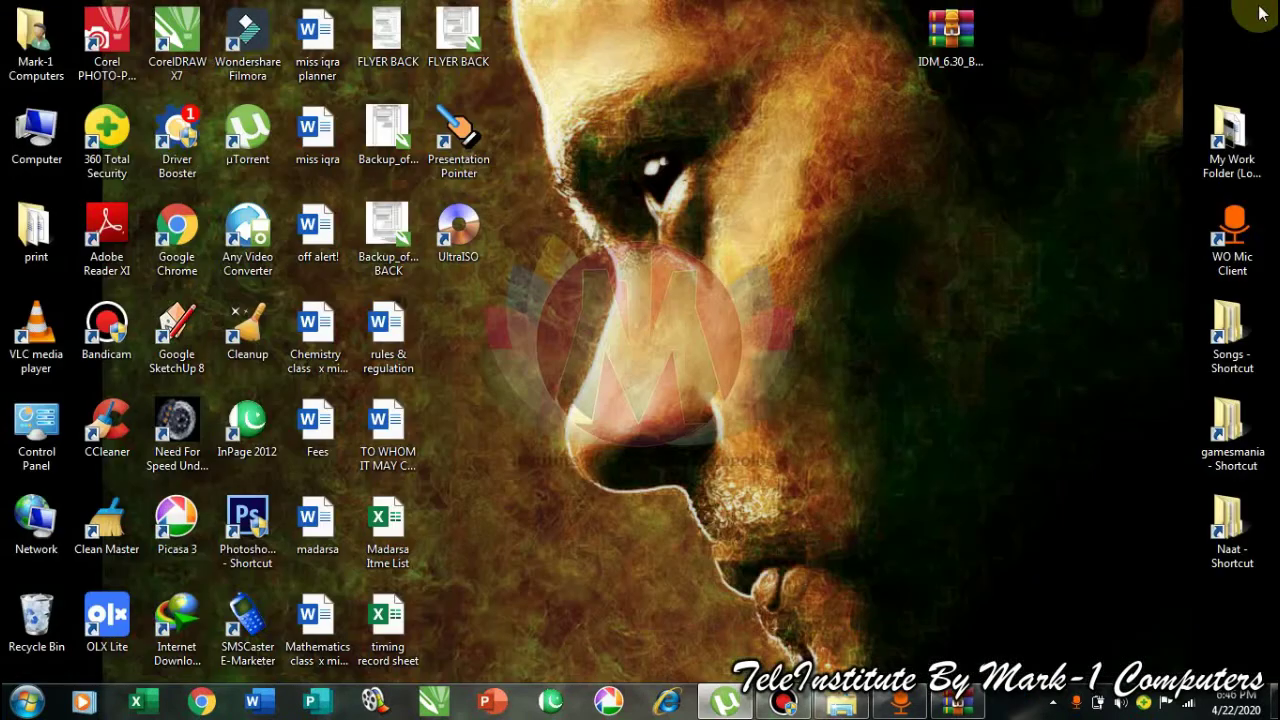
Switch to Google Chrome, try the Internet Download Manager extension and open a second tab
click(201, 702)
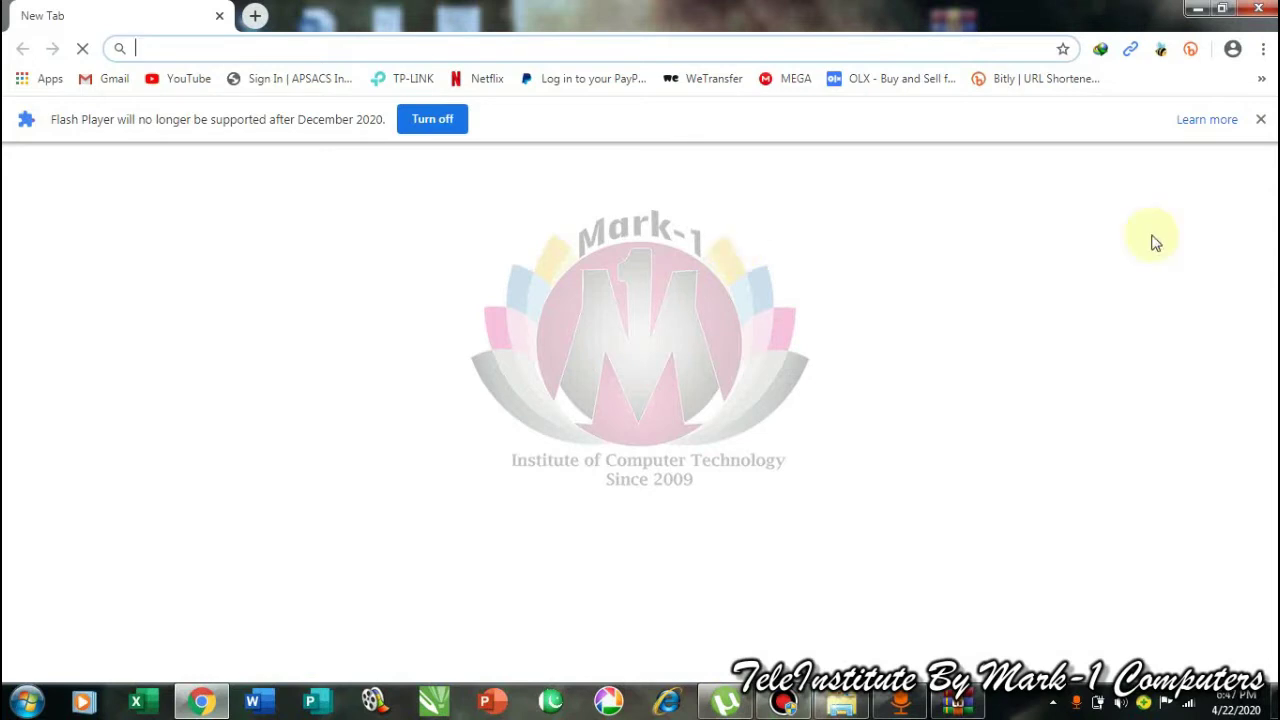
click(1108, 50)
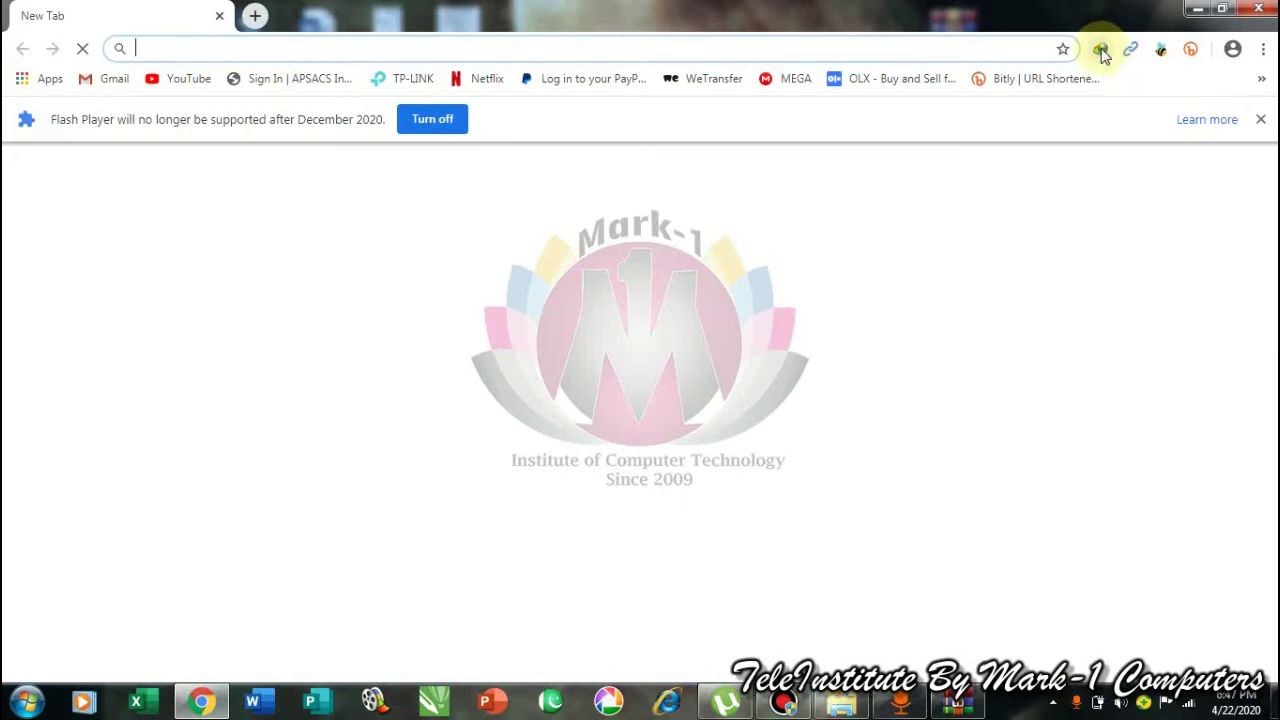
click(256, 20)
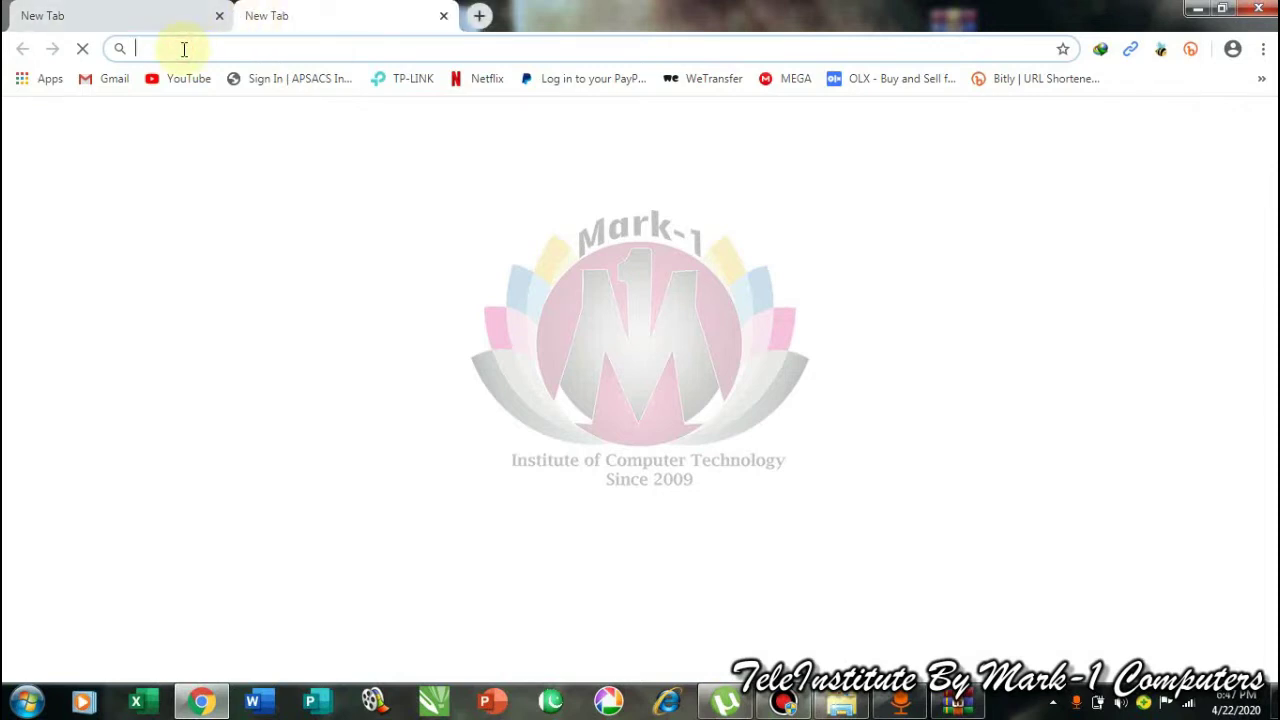
key(Down)
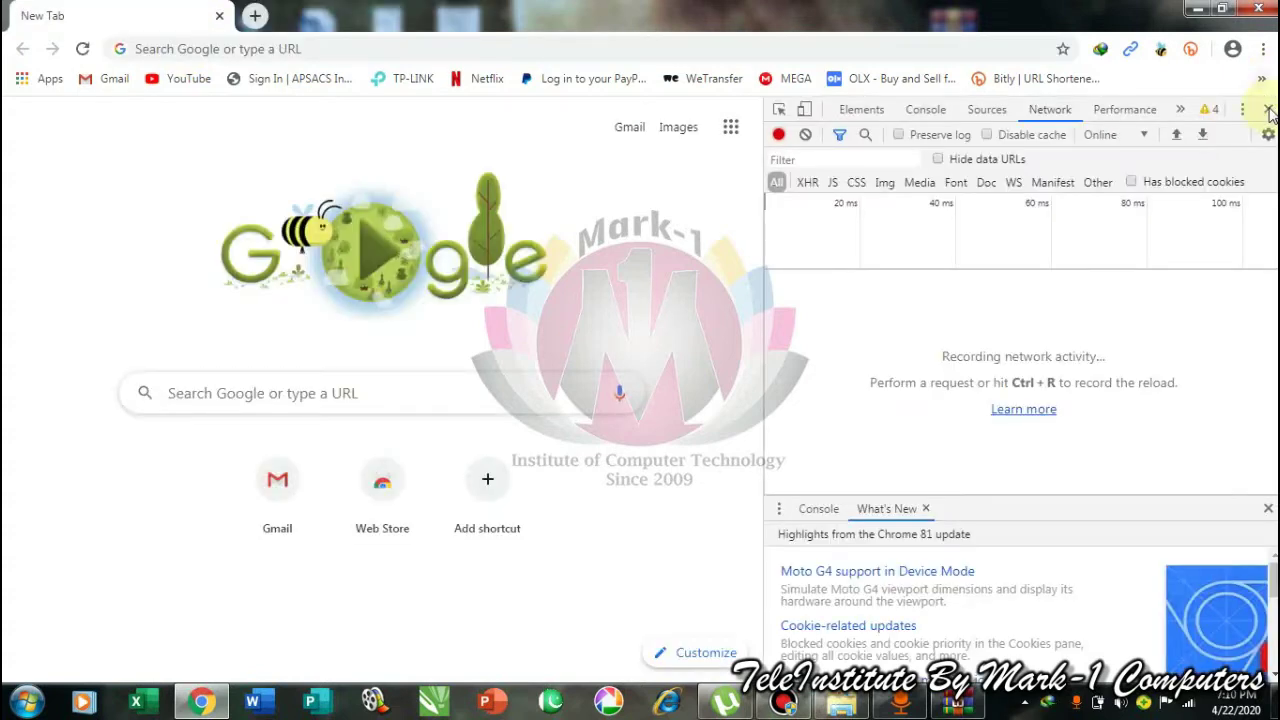
Close the developer tools, search Google for "idm extension" and review the IDM Integration Module page in the Chrome Web Store
click(1268, 107)
click(284, 52)
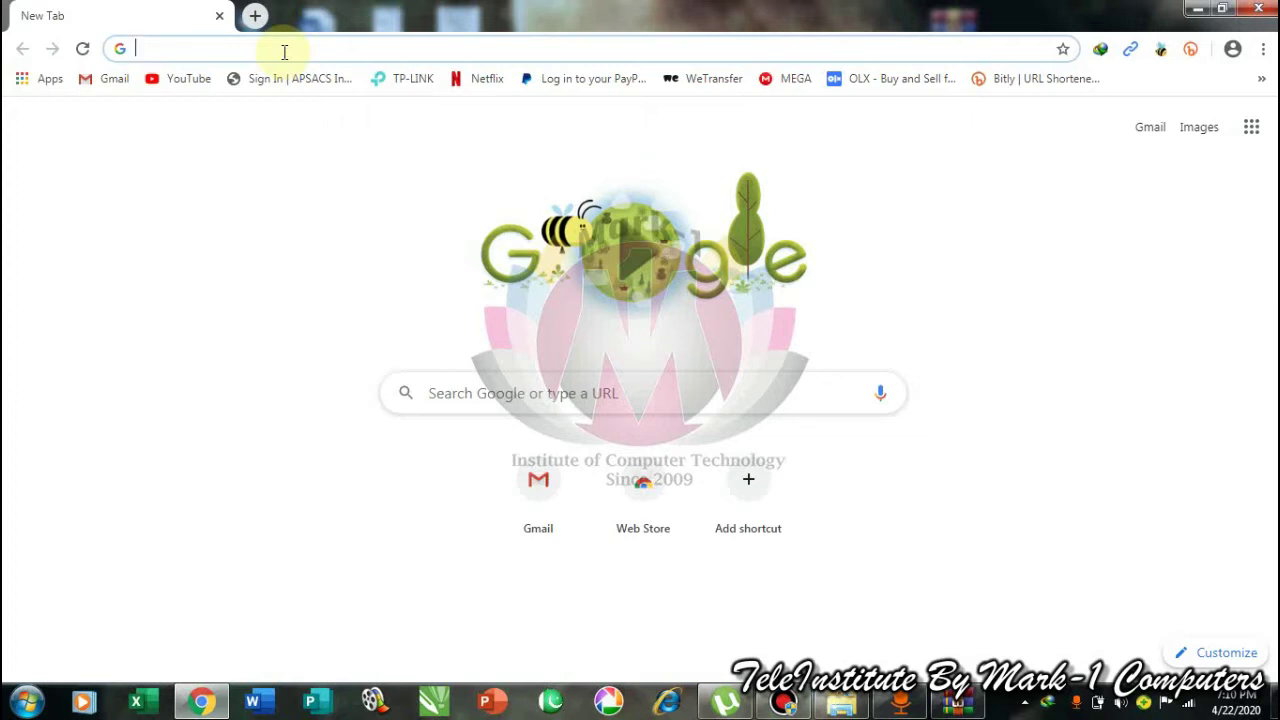
text(i)
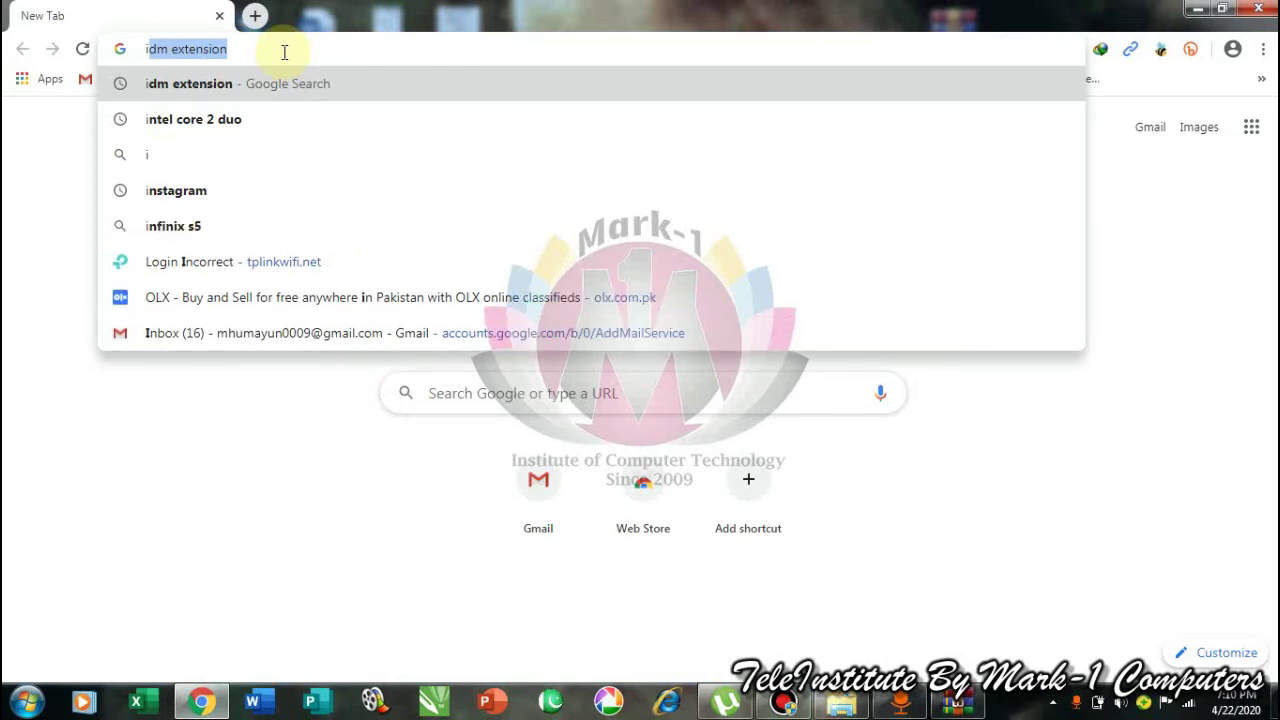
key(Return)
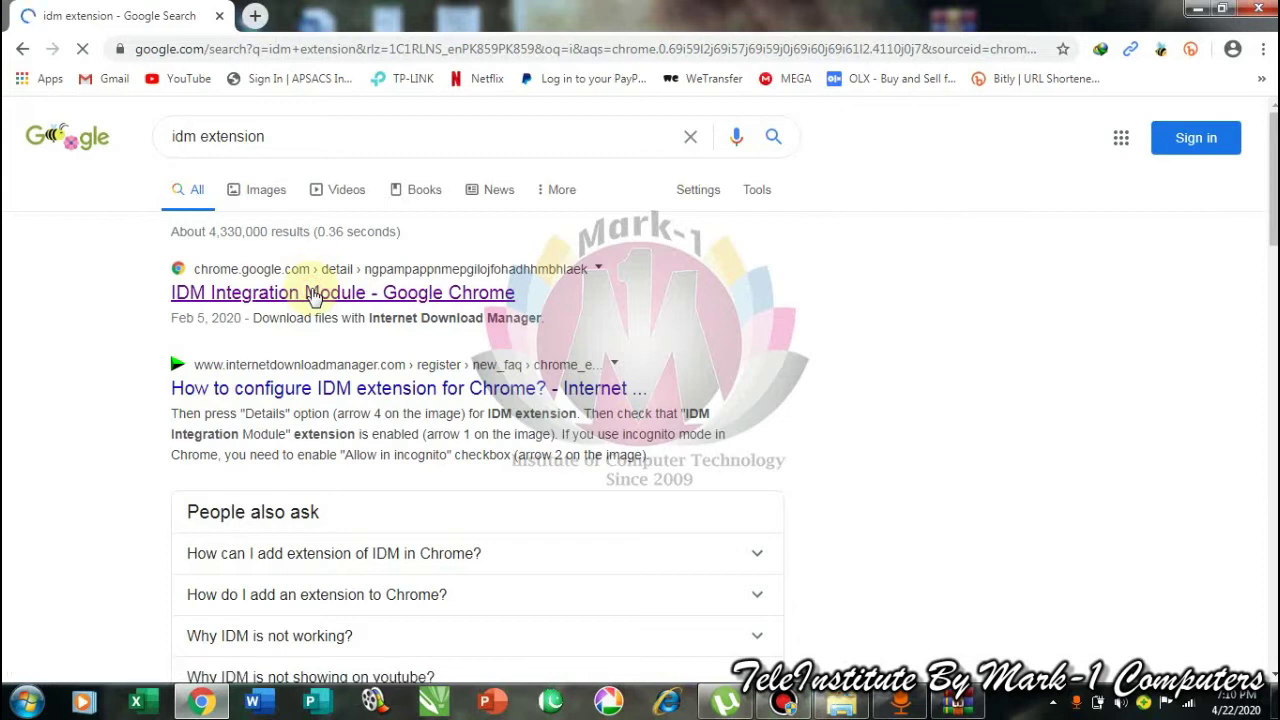
click(313, 293)
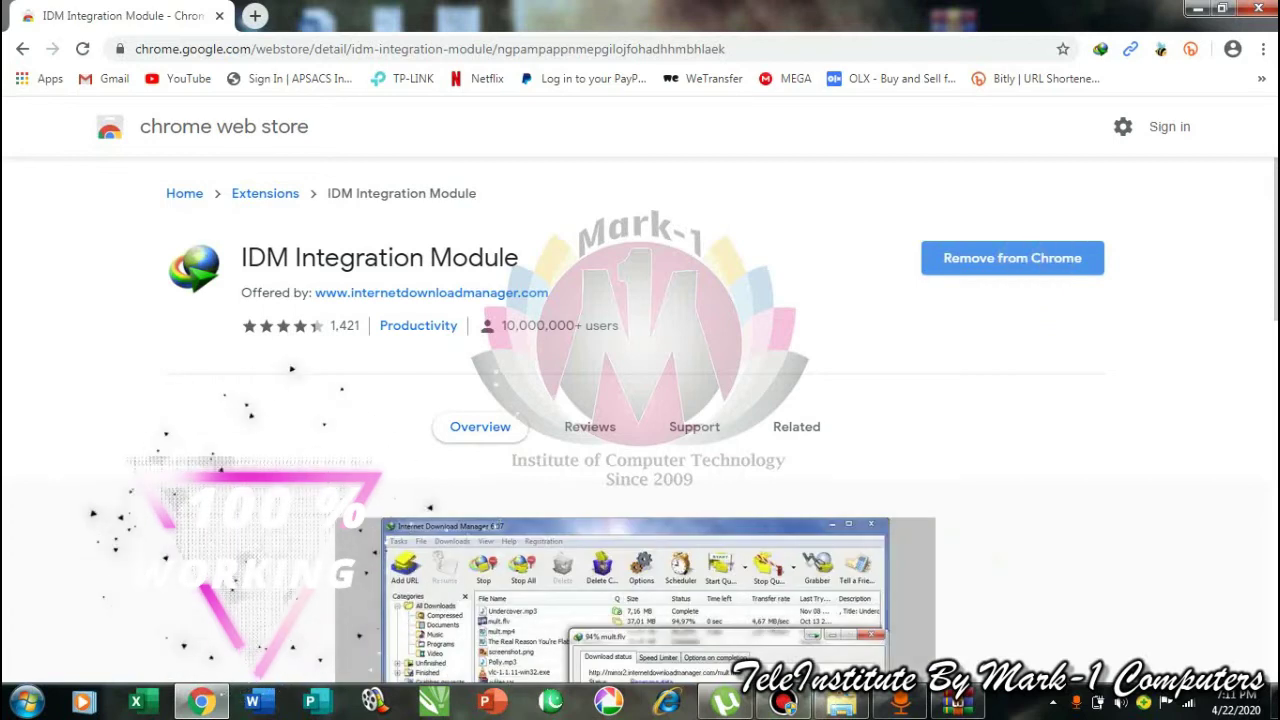
scroll(636, 430, down, 3)
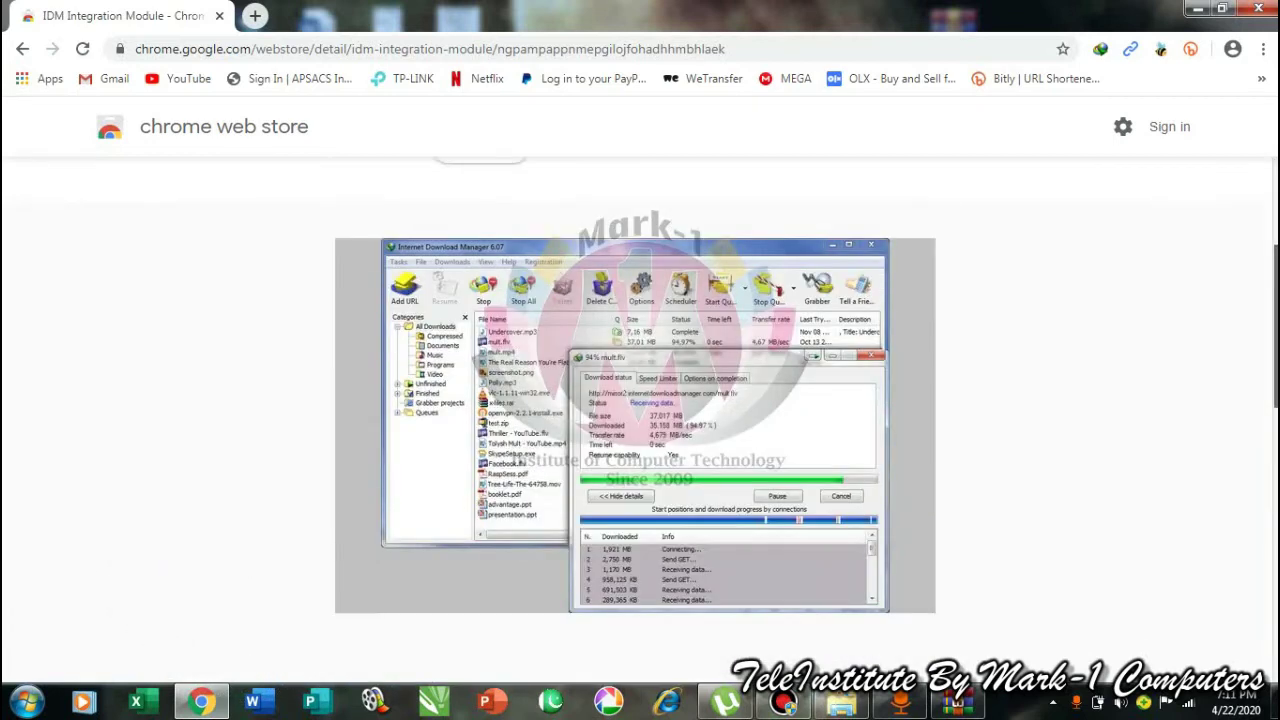
scroll(1268, 310, down, 1)
scroll(1268, 310, down, 2)
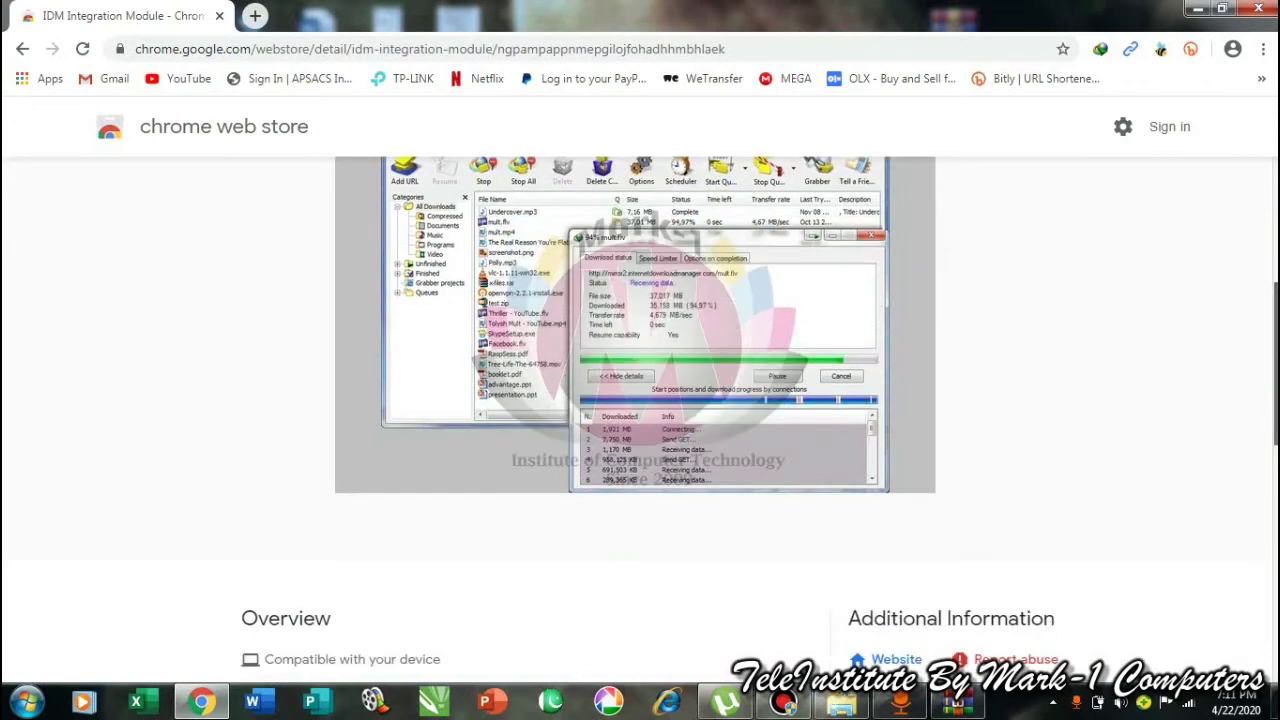
scroll(1268, 310, up, 3)
scroll(636, 420, up, 3)
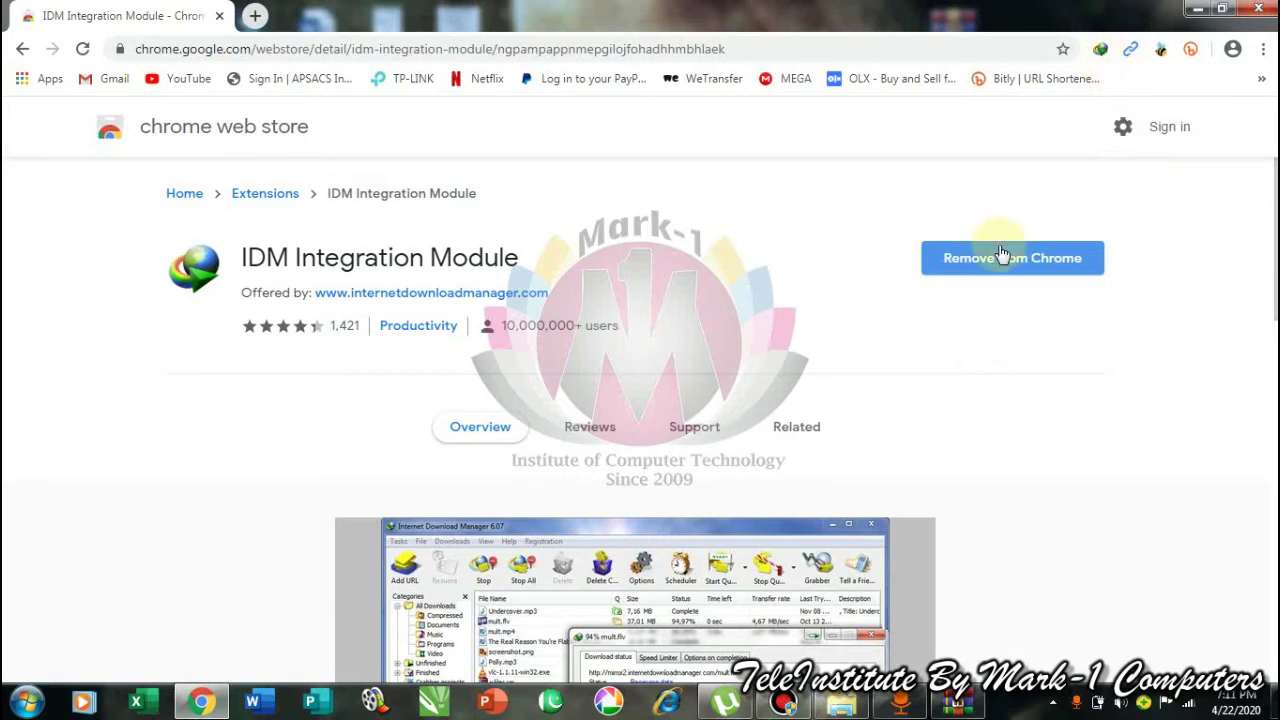
Replace the IDM Integration Module tab with a new tab and go to YouTube
click(255, 17)
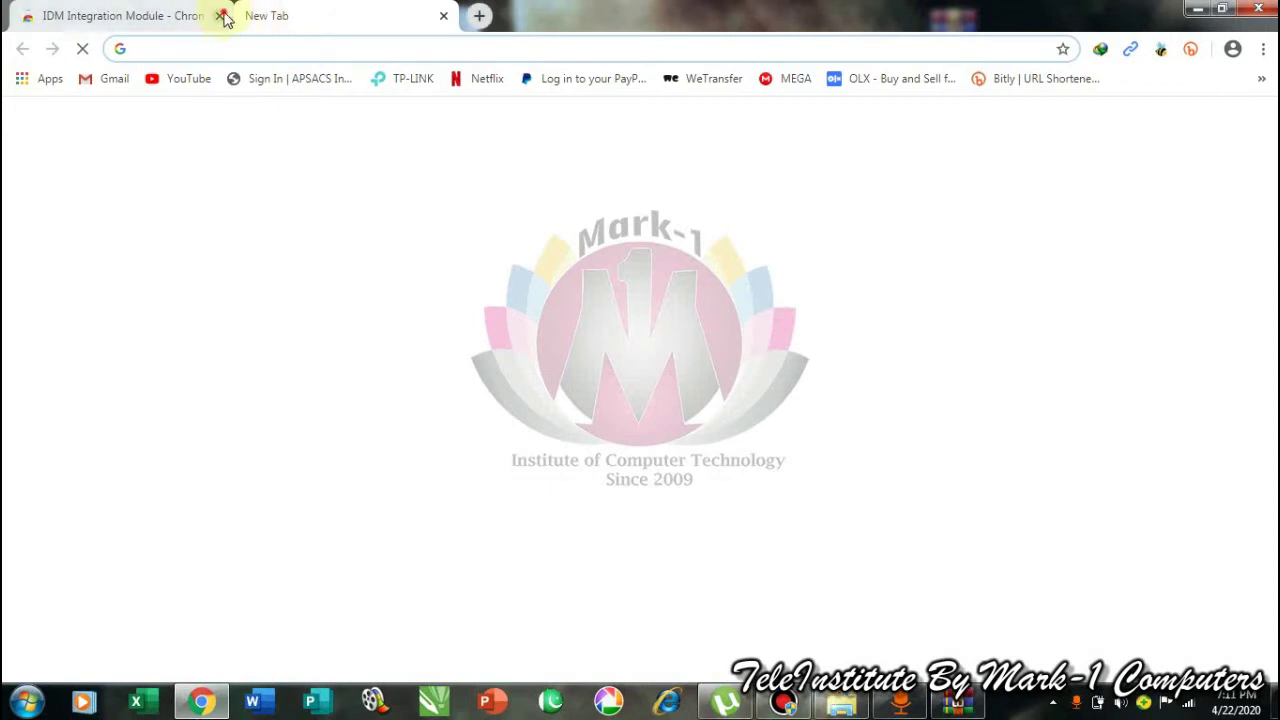
click(221, 16)
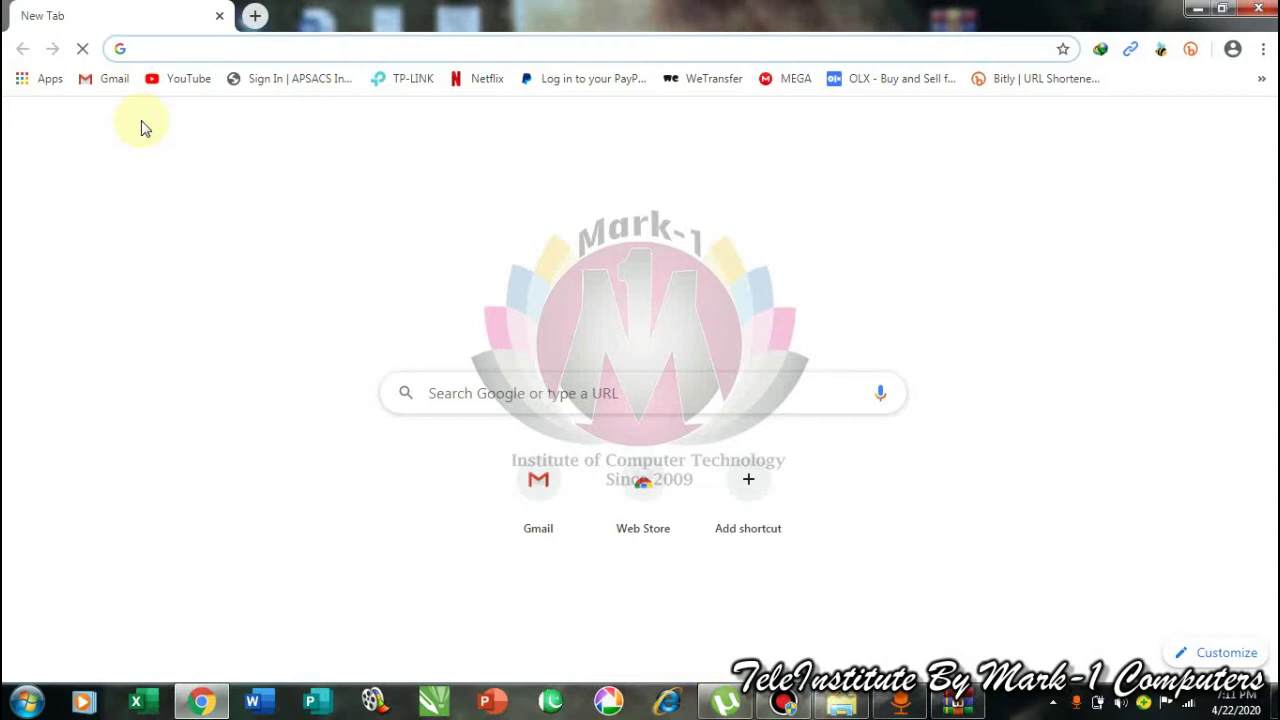
click(179, 87)
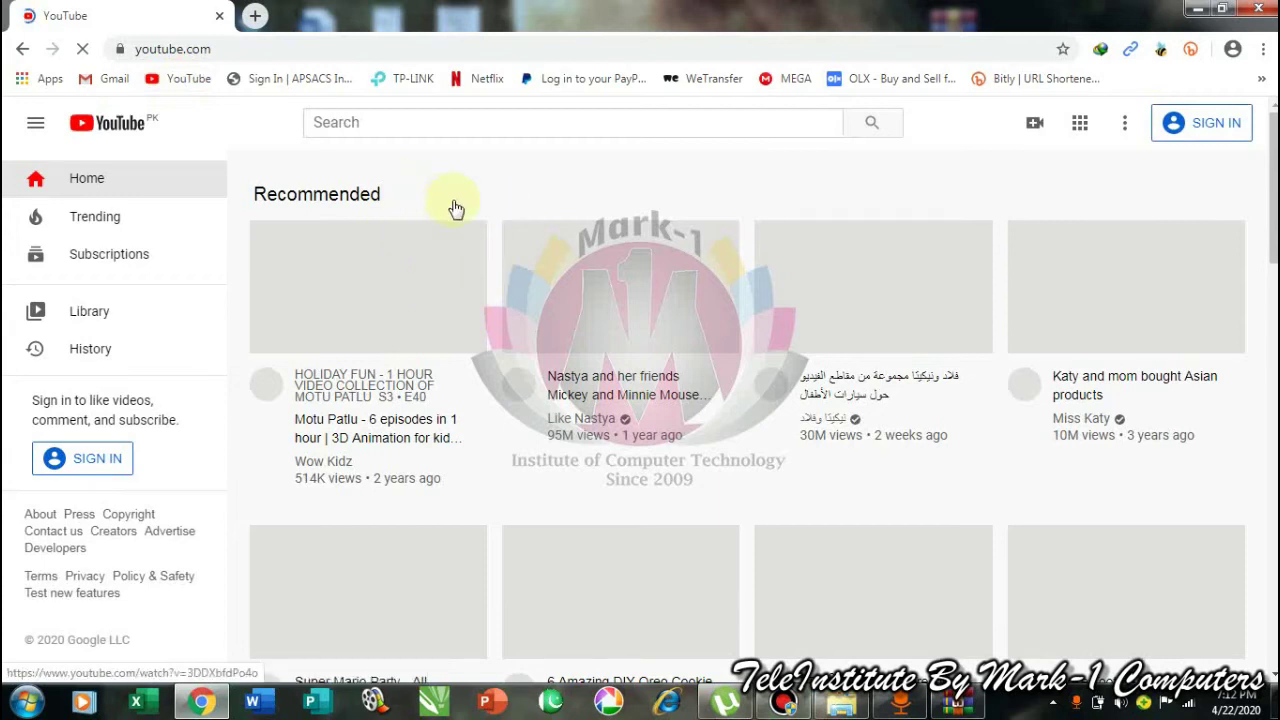
Open the recommended video "Motu Patlu - 6 episodes in 1 hour" and pause its playback
mouse_move(454, 208)
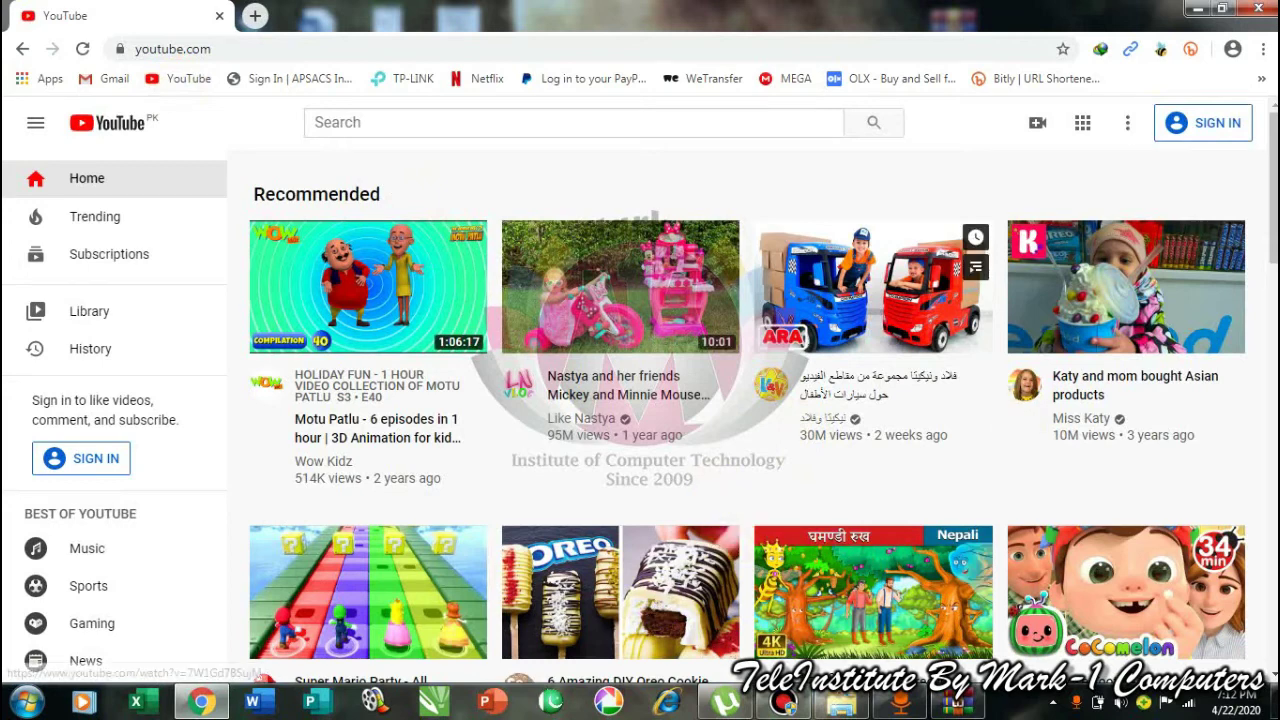
scroll(763, 411, down, 2)
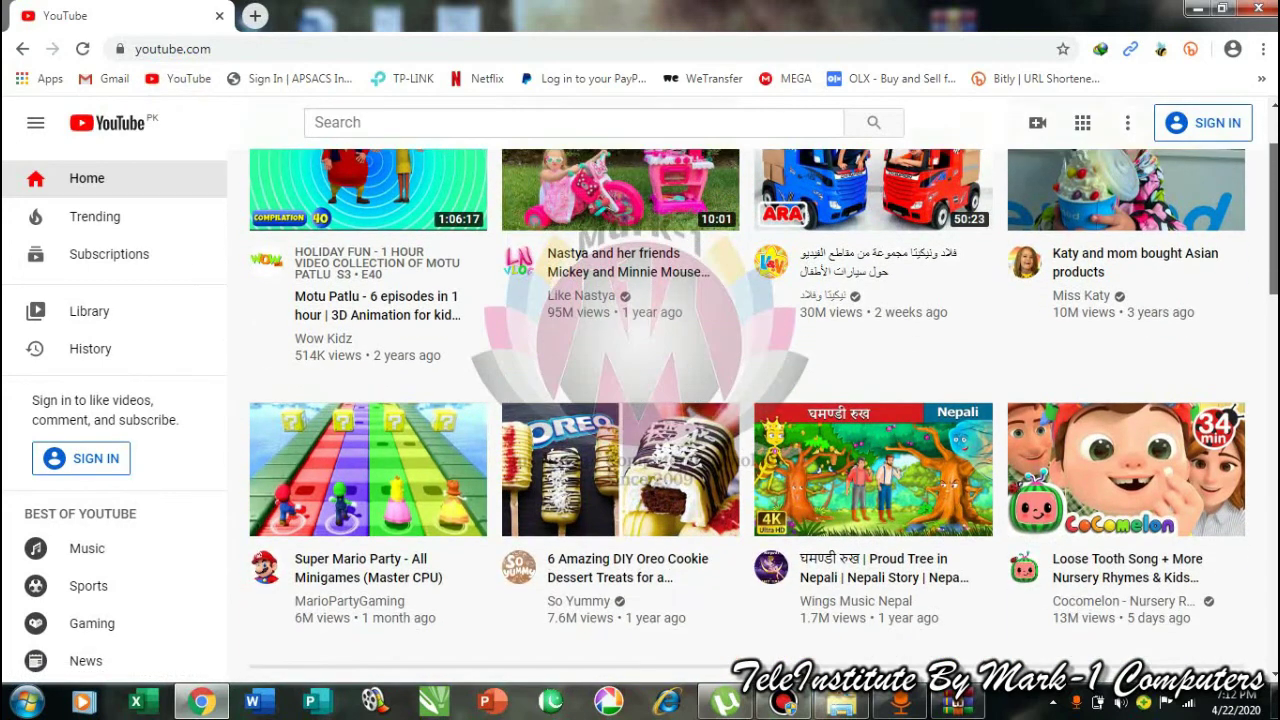
scroll(747, 411, down, 2)
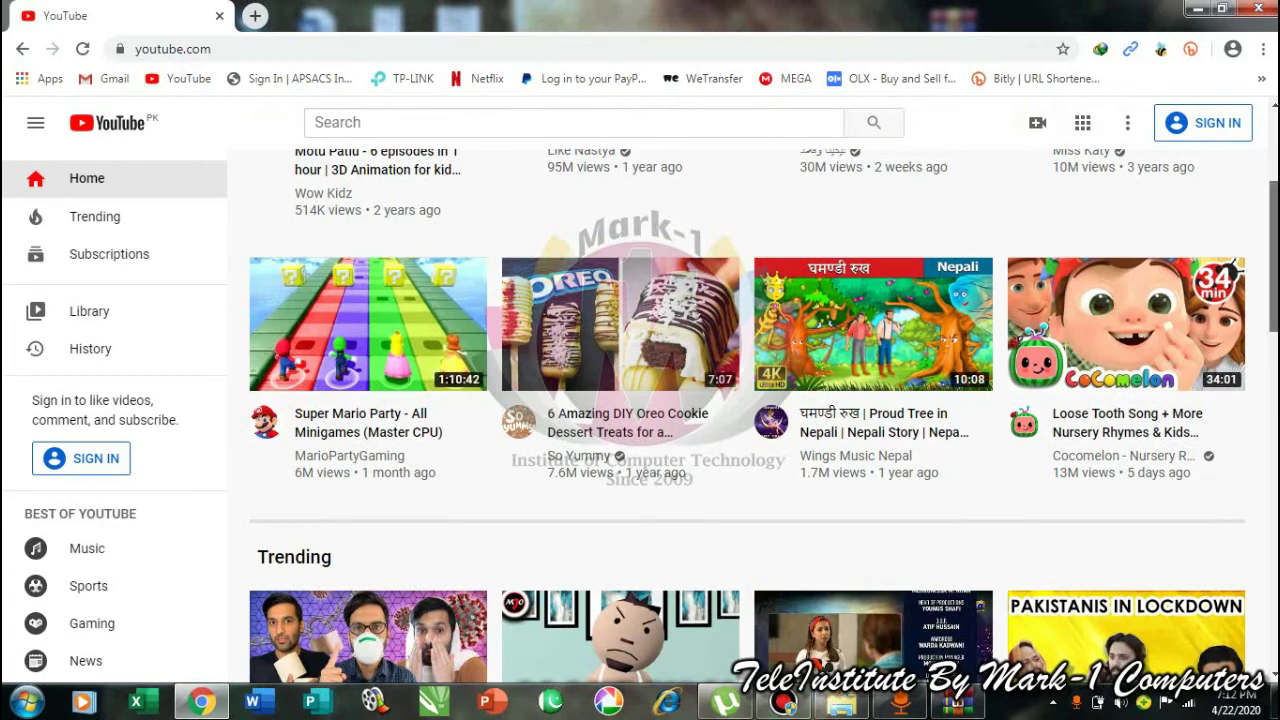
scroll(747, 411, down, 1)
scroll(1095, 305, up, 3)
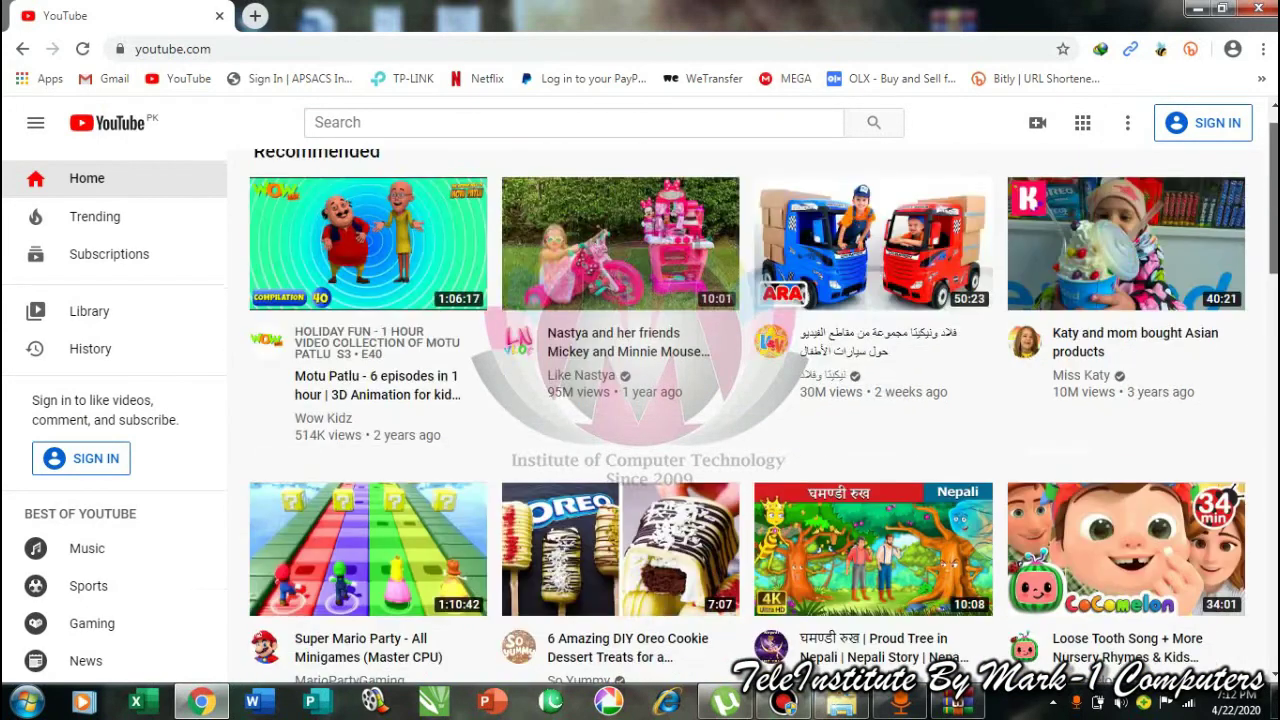
click(355, 233)
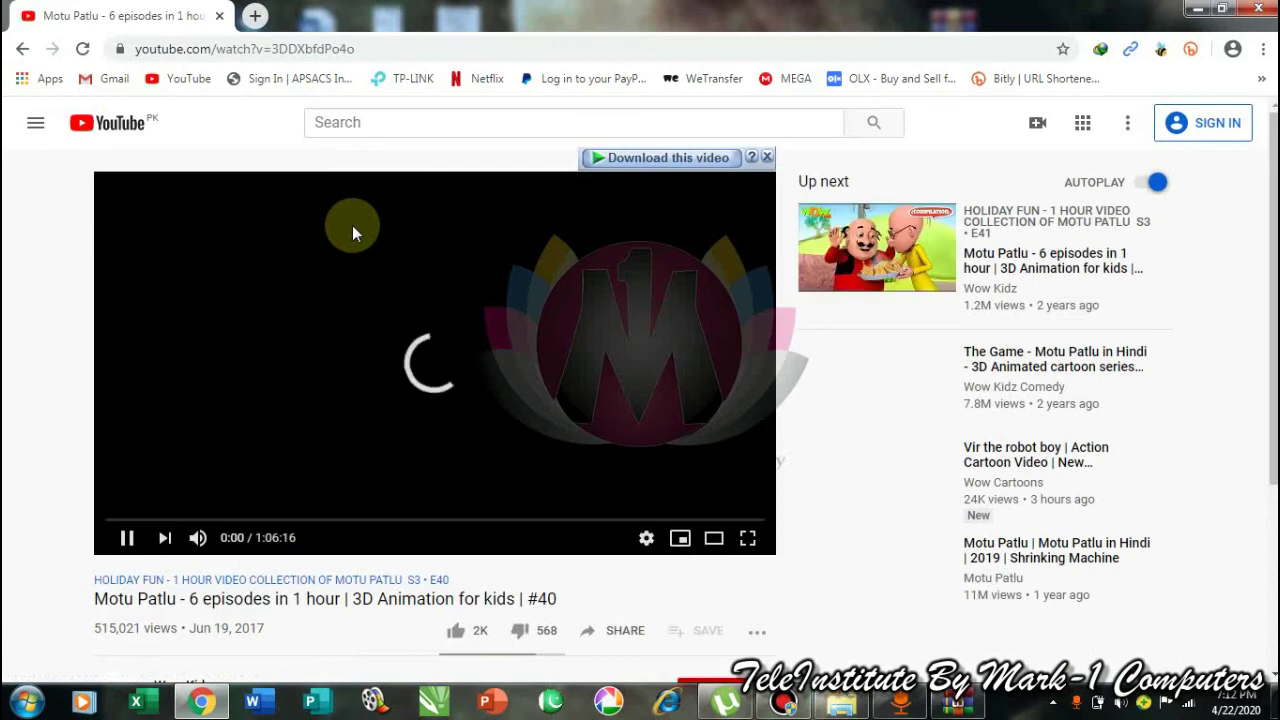
click(127, 538)
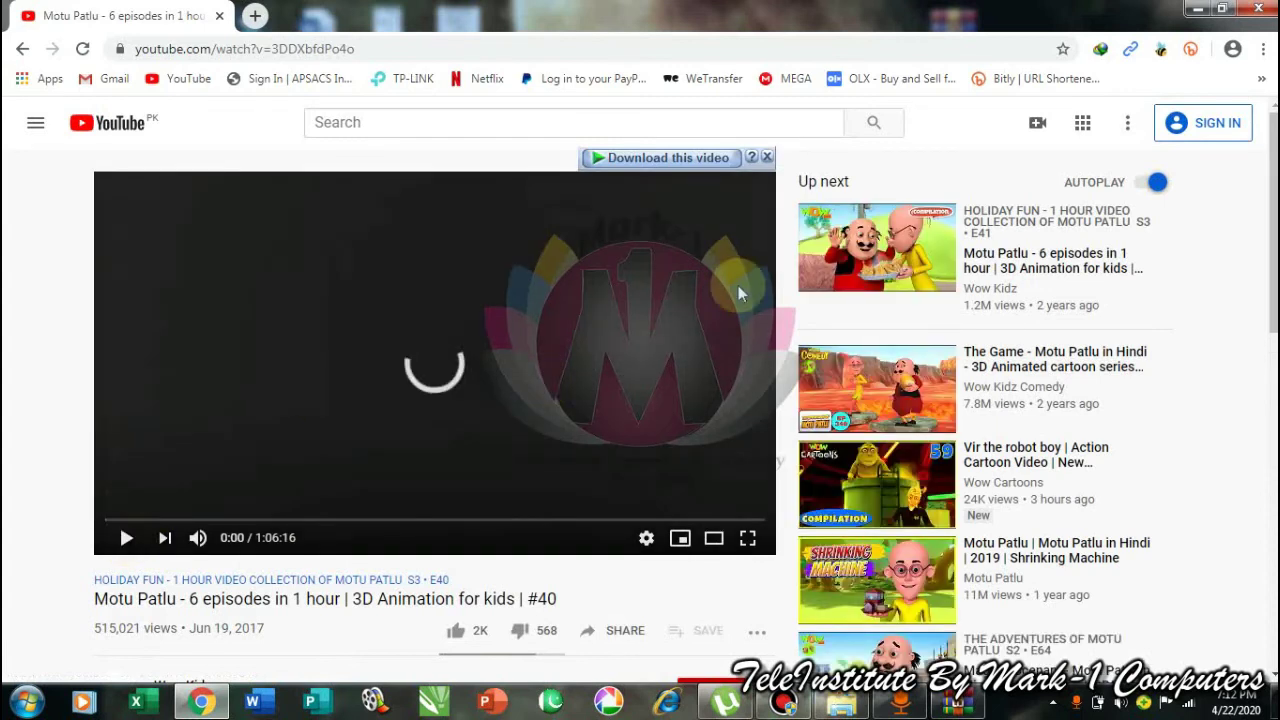
Start downloading the video as a 360p MP4 file with Internet Download Manager, and cancel the download
click(690, 160)
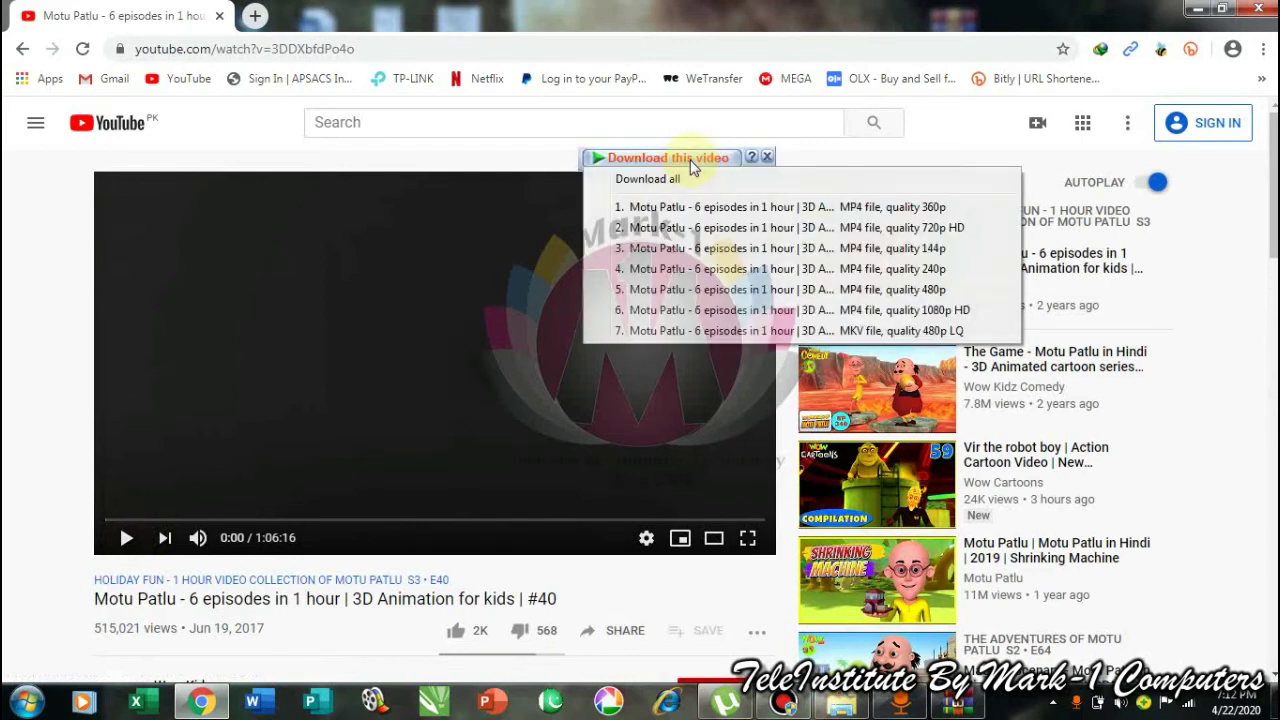
click(718, 205)
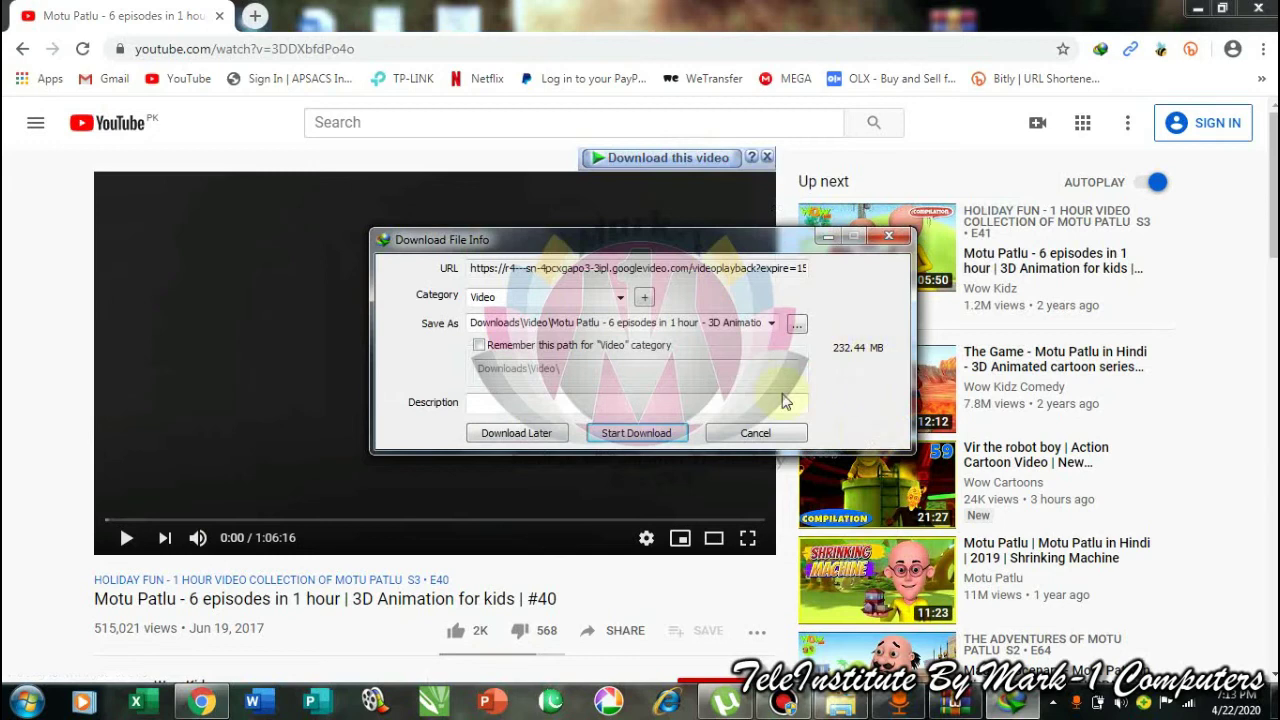
click(655, 435)
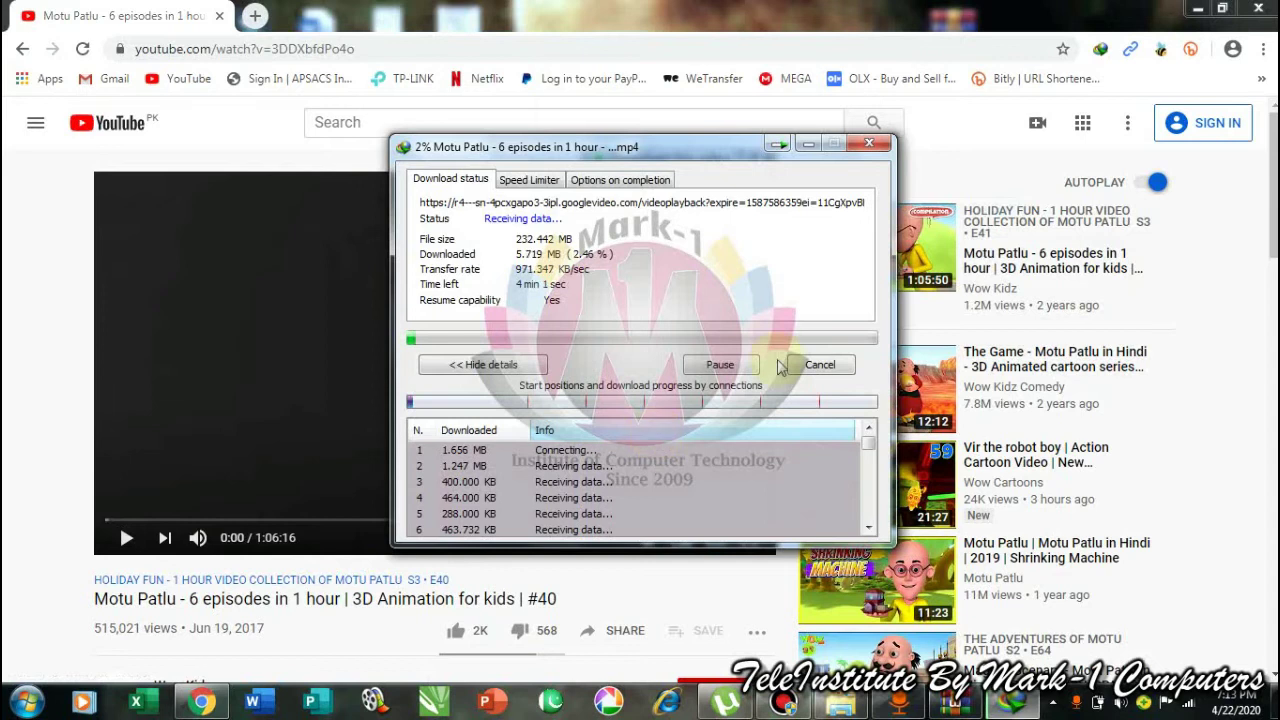
click(720, 364)
click(818, 366)
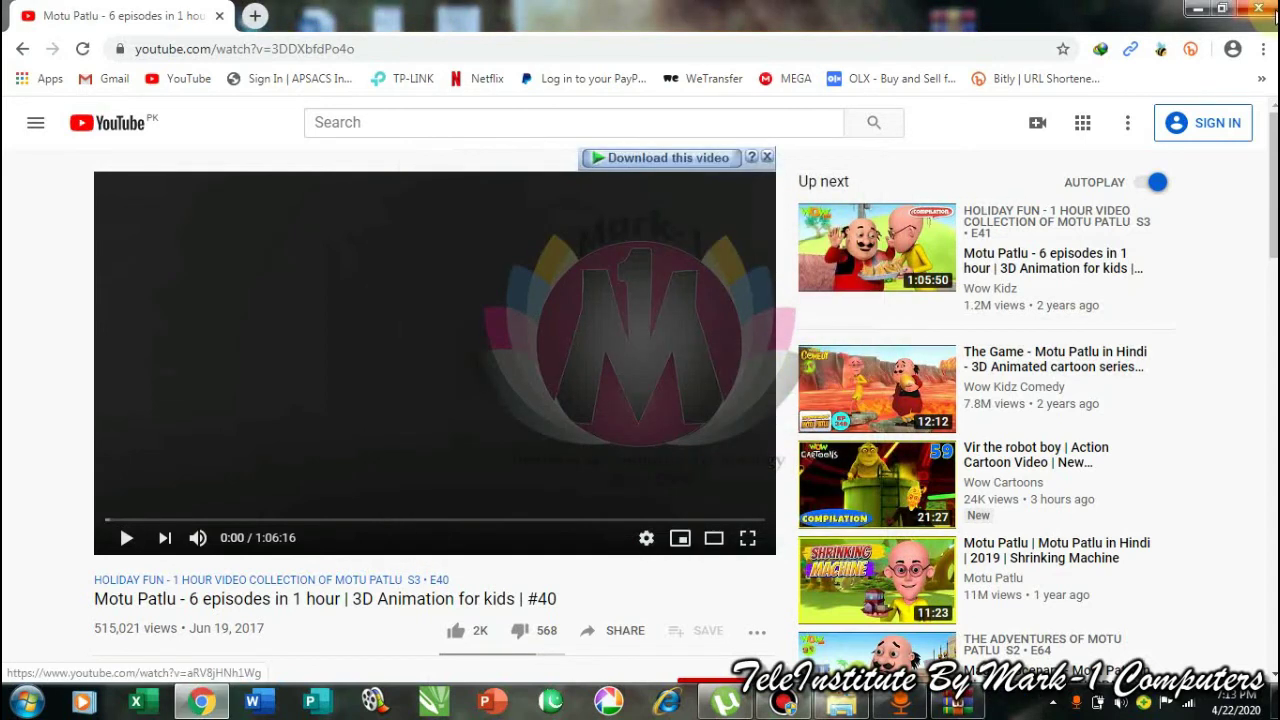
Leave the browser and return to the desktop
key(super+d)
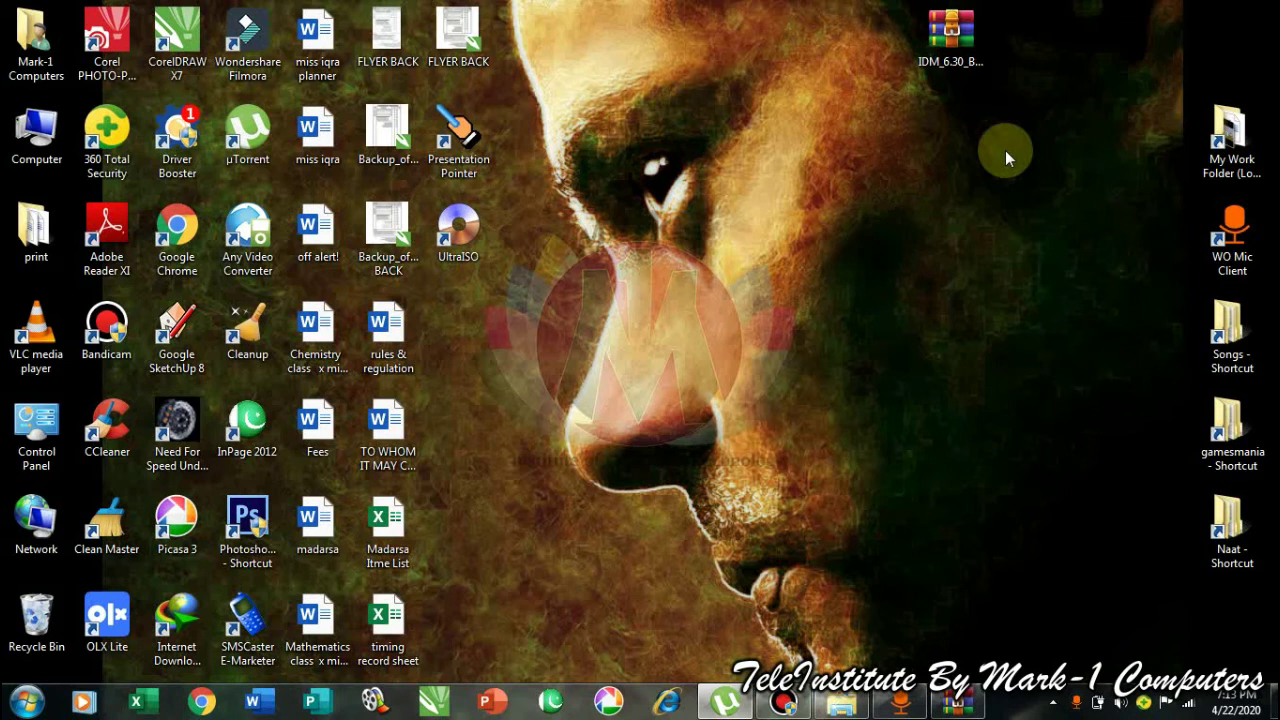
click(783, 703)
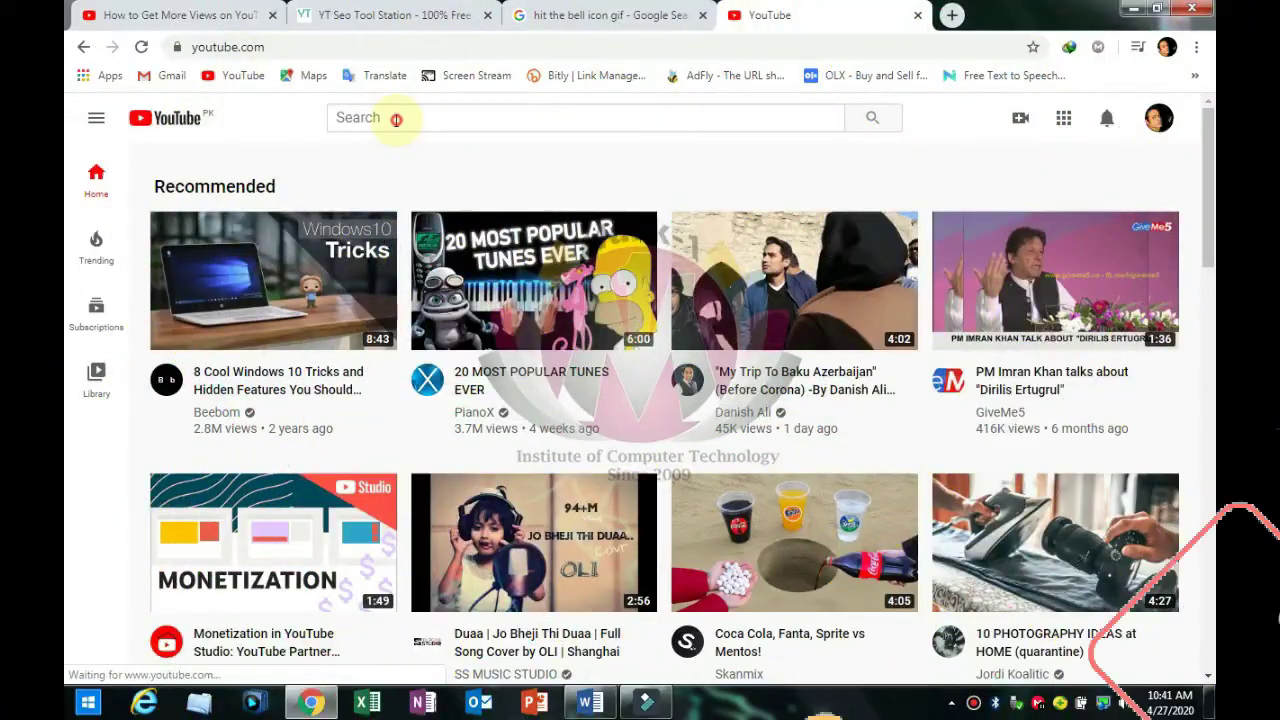
Search YouTube for "mark-1computers" and open the TeleInstitute by Mark-1 Computers channel from the results
click(394, 118)
text(mark-1)
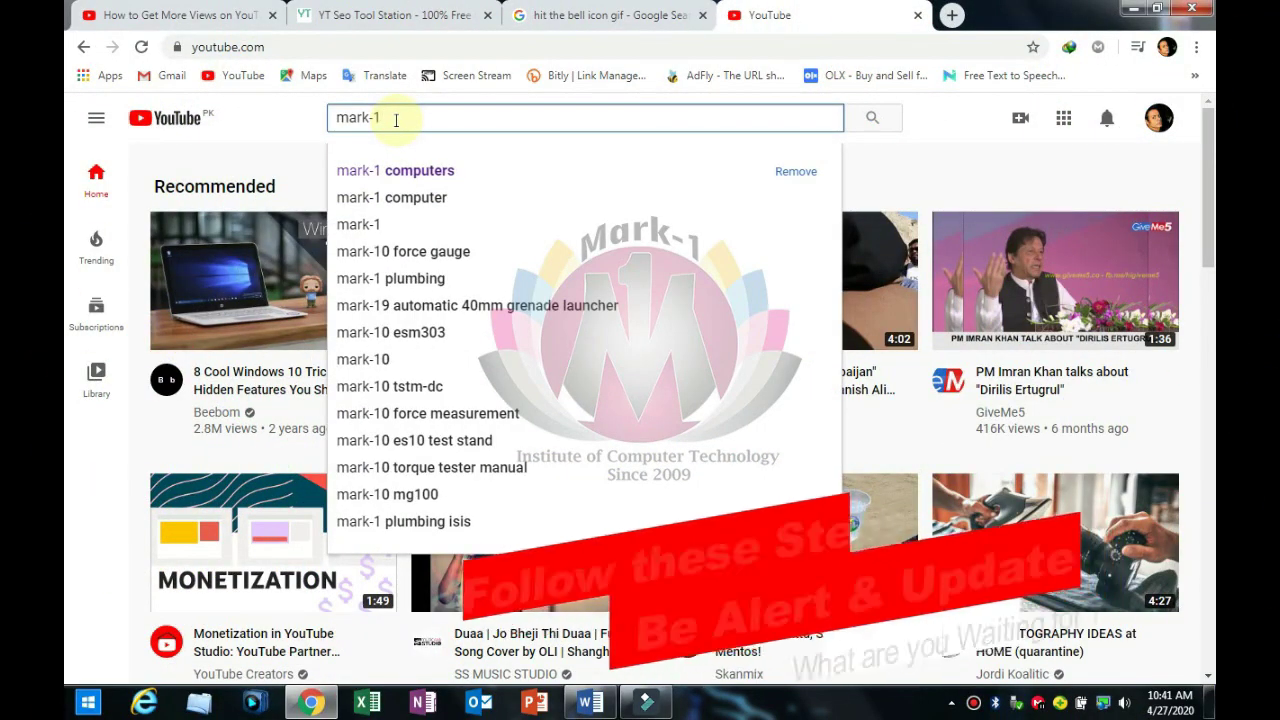
text(computers)
key(Return)
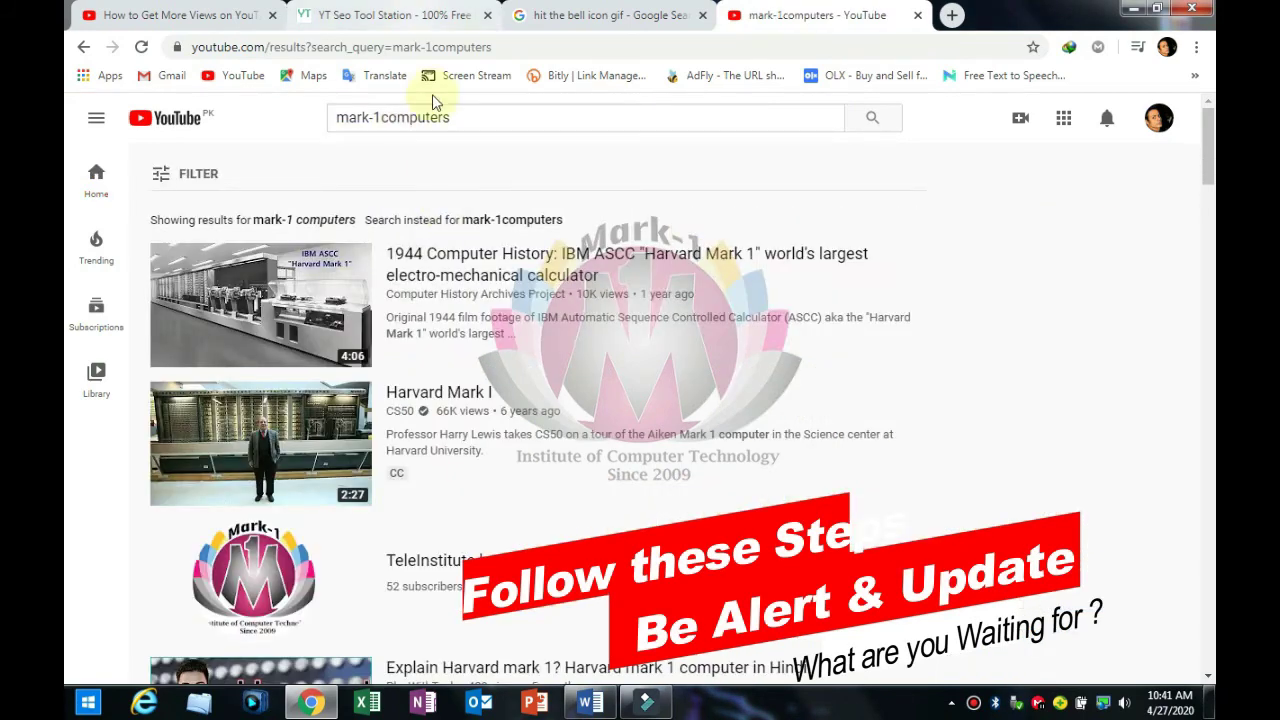
scroll(760, 390, down, 2)
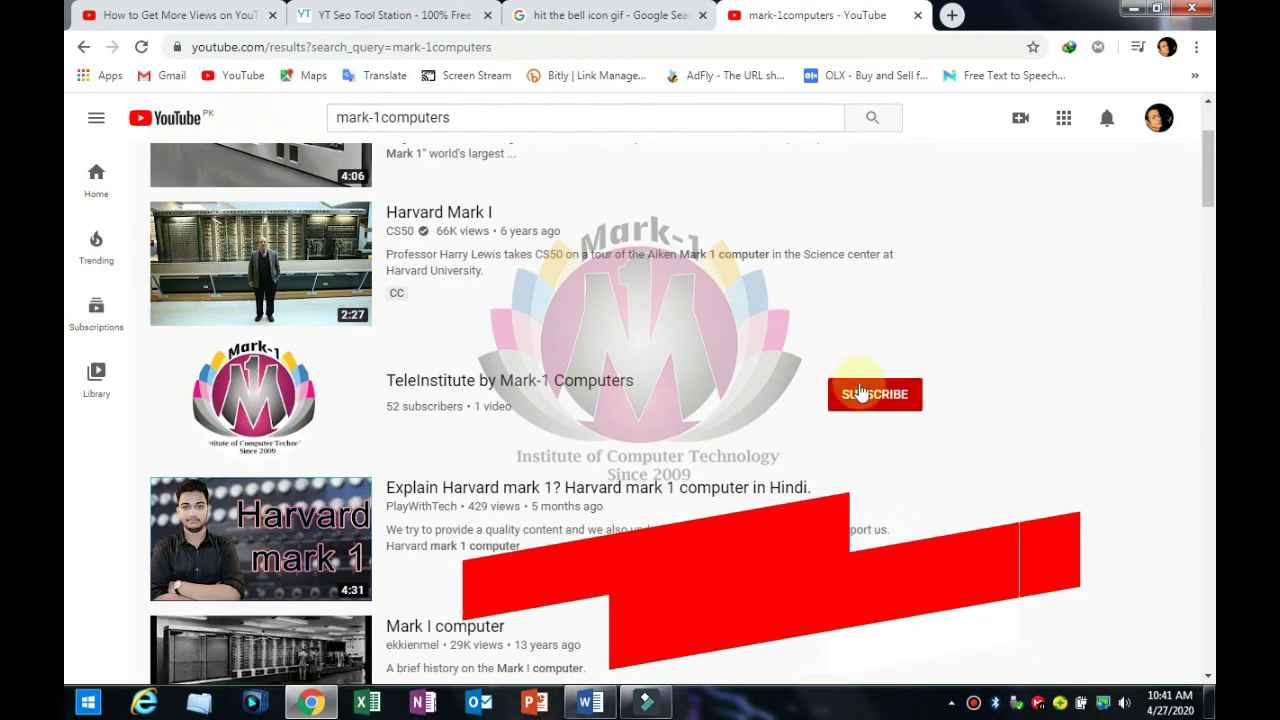
click(283, 384)
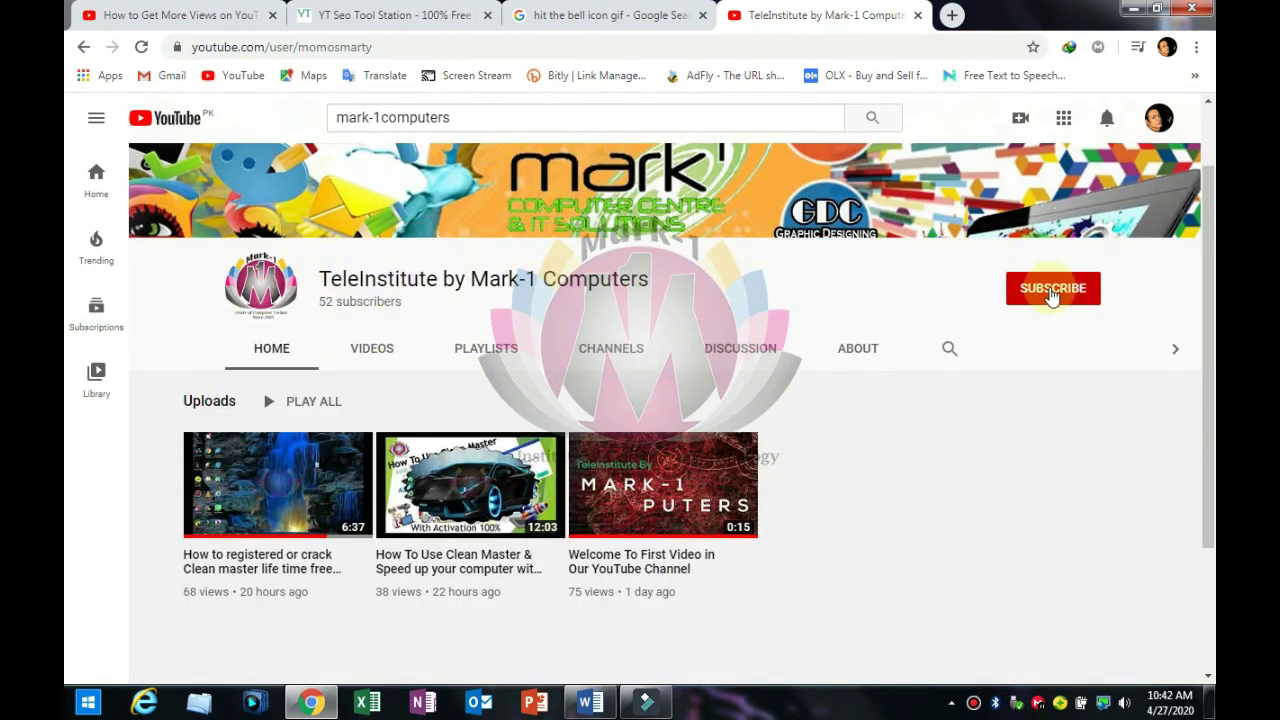
Subscribe to the TeleInstitute by Mark-1 Computers channel and set its notifications to All
click(1052, 292)
click(1086, 289)
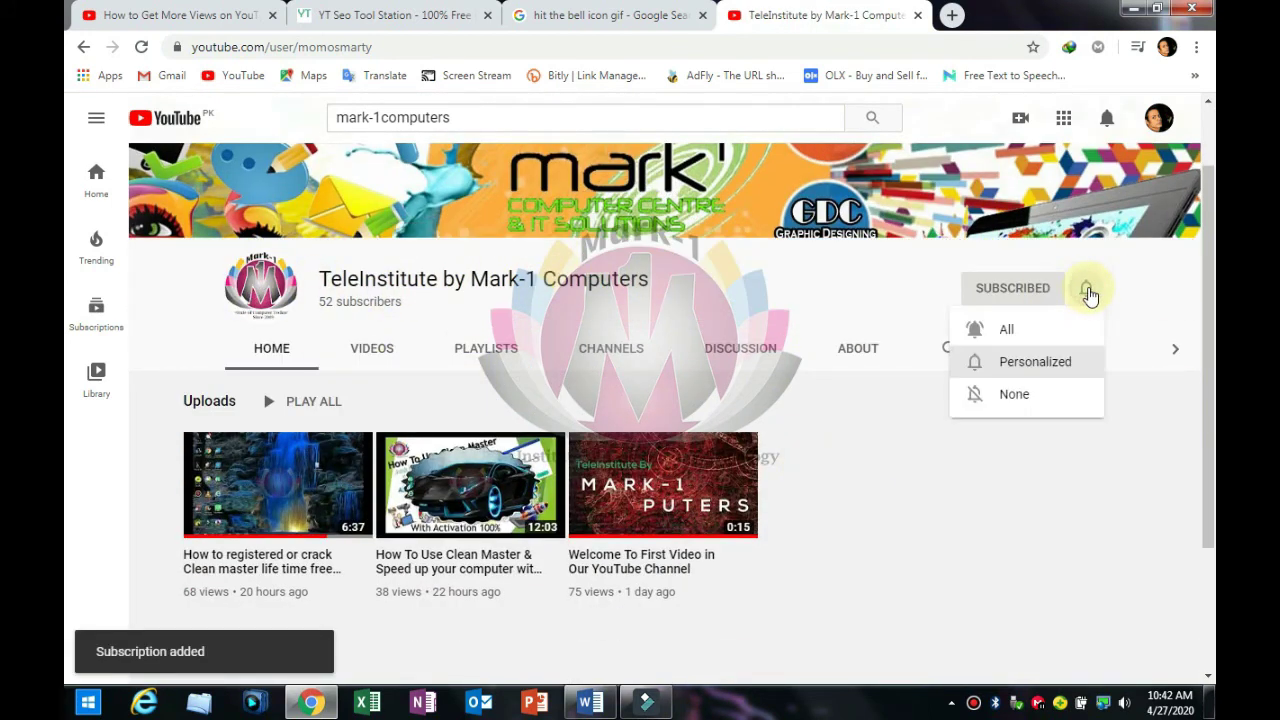
click(985, 331)
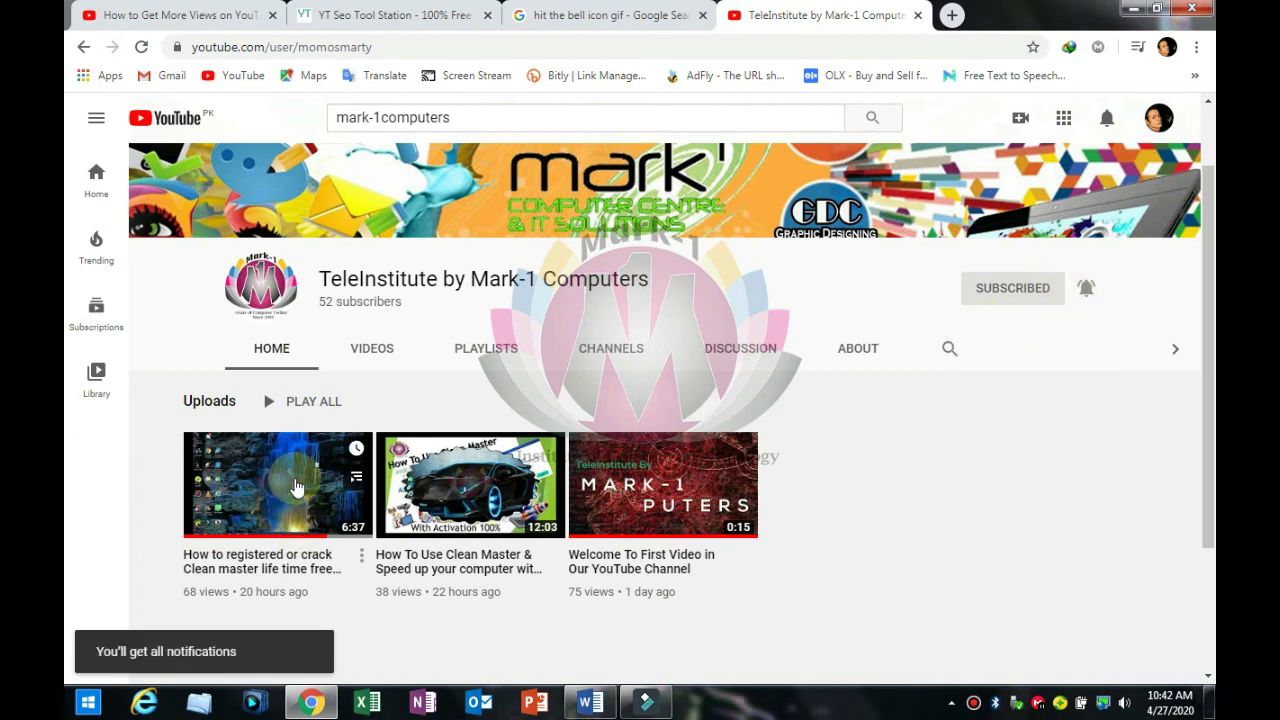
Open the channel's video on registering Clean Master, like it and expand its description
click(296, 487)
scroll(335, 480, down, 1)
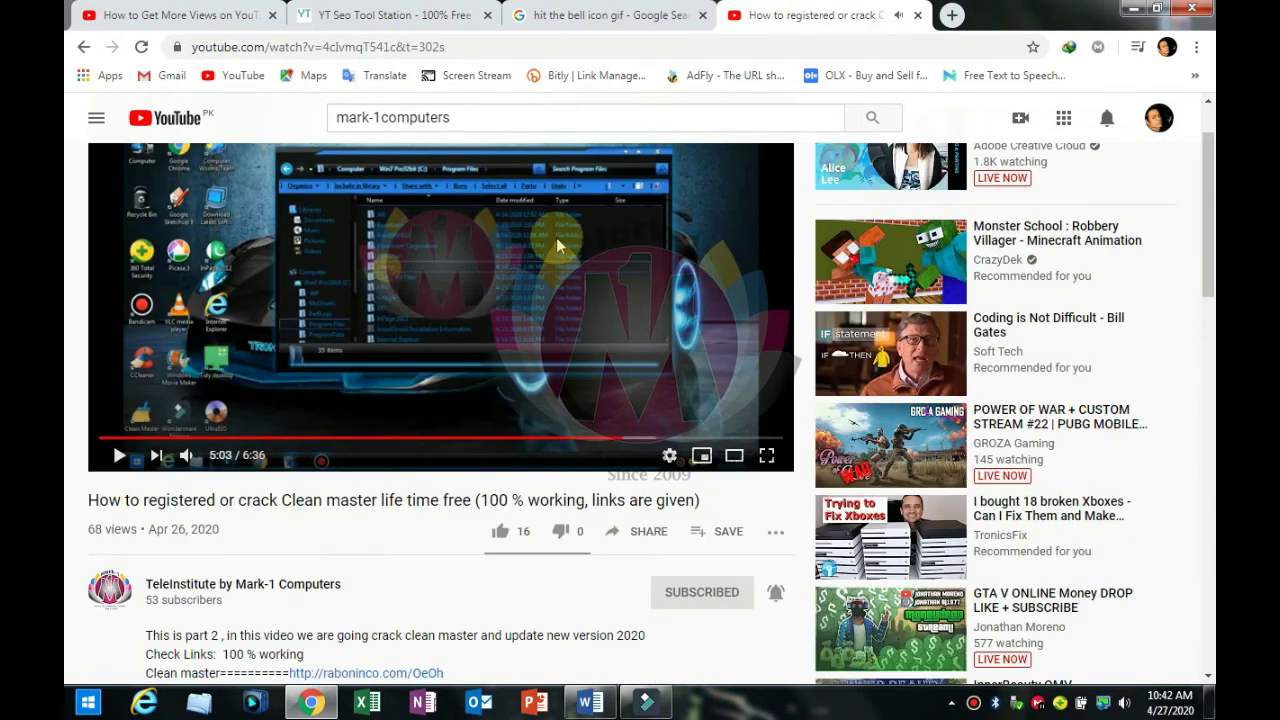
click(511, 535)
scroll(500, 523, down, 3)
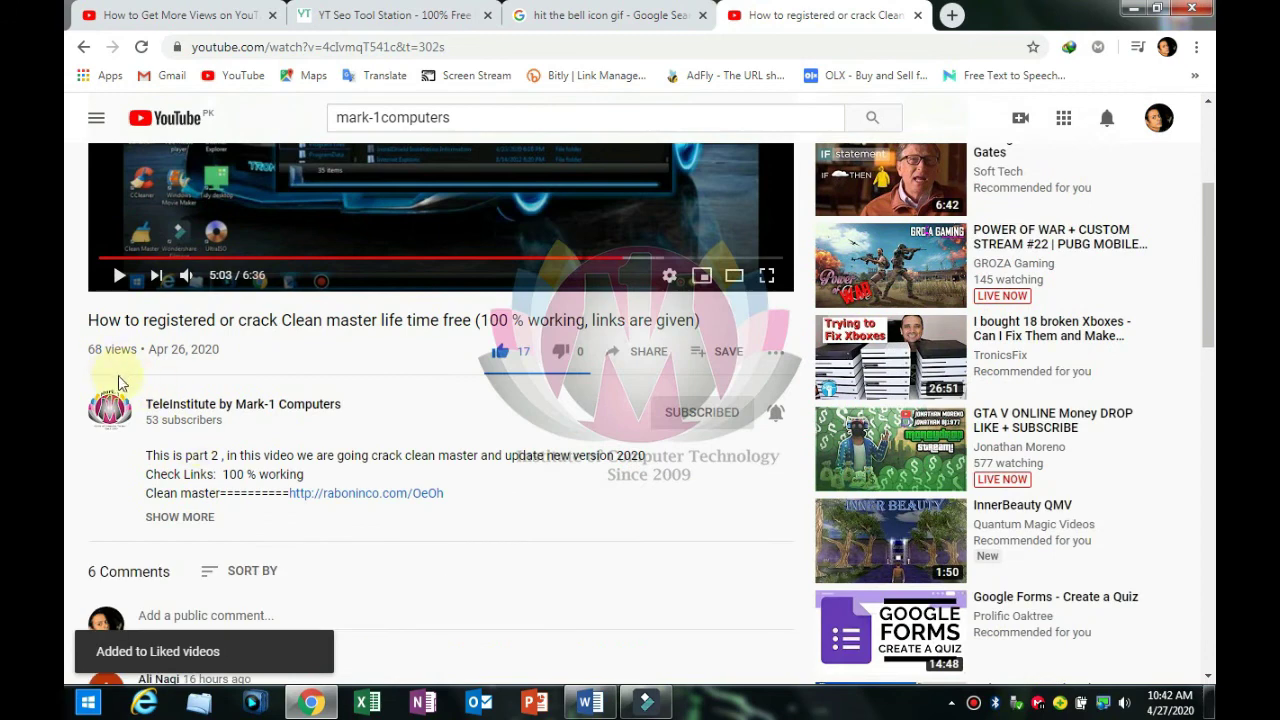
scroll(120, 377, down, 1)
click(180, 435)
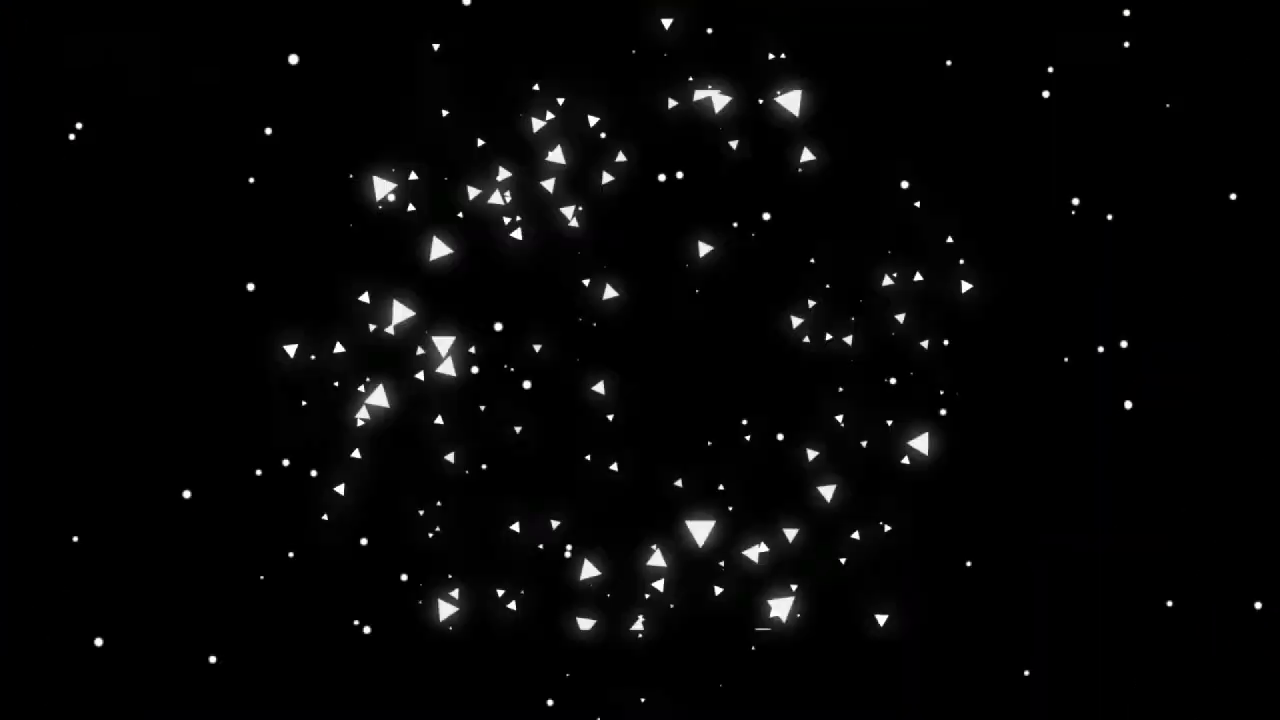